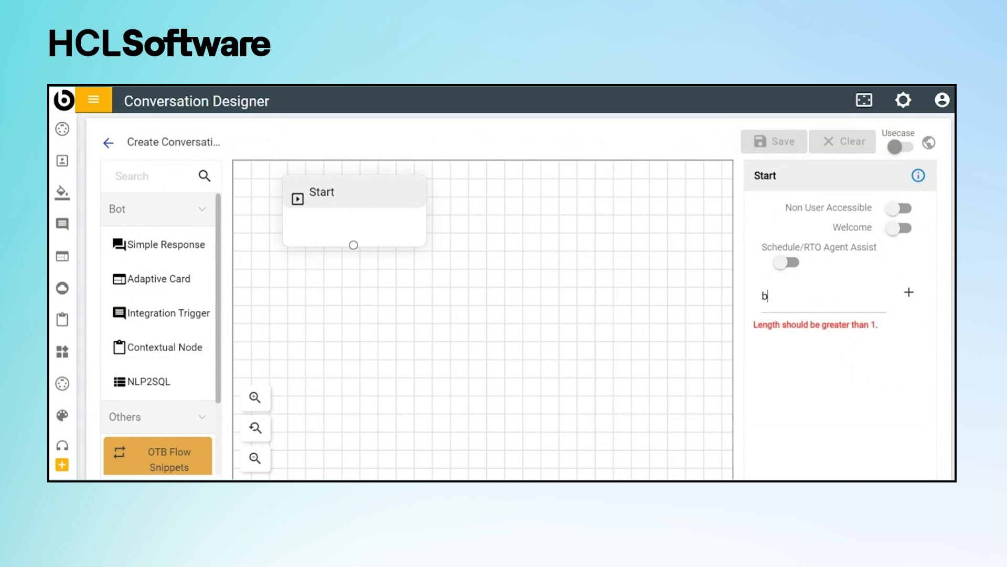
# - Add the utterances "buy a pizza", "help me to buy a pizza" and "steps to buy a pizza" to the Start node
pyautogui.click(910, 295)
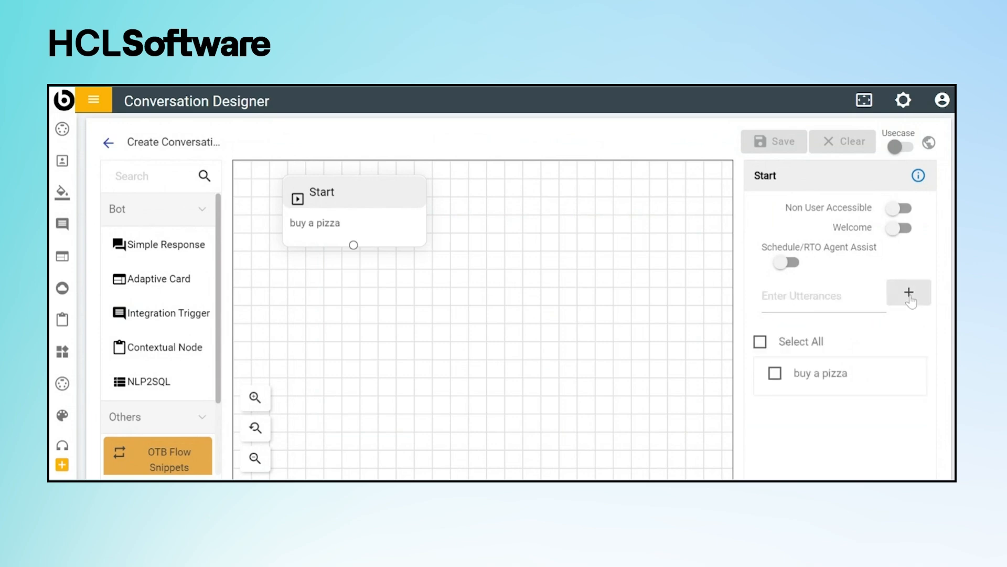
pyautogui.click(861, 297)
pyautogui.write('help me to buy a pizza')
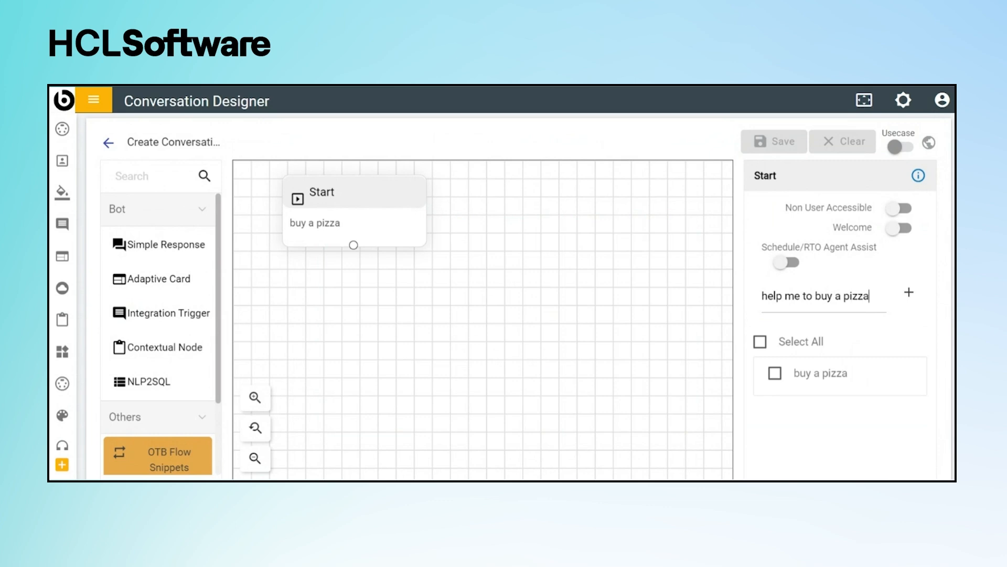
pyautogui.click(914, 294)
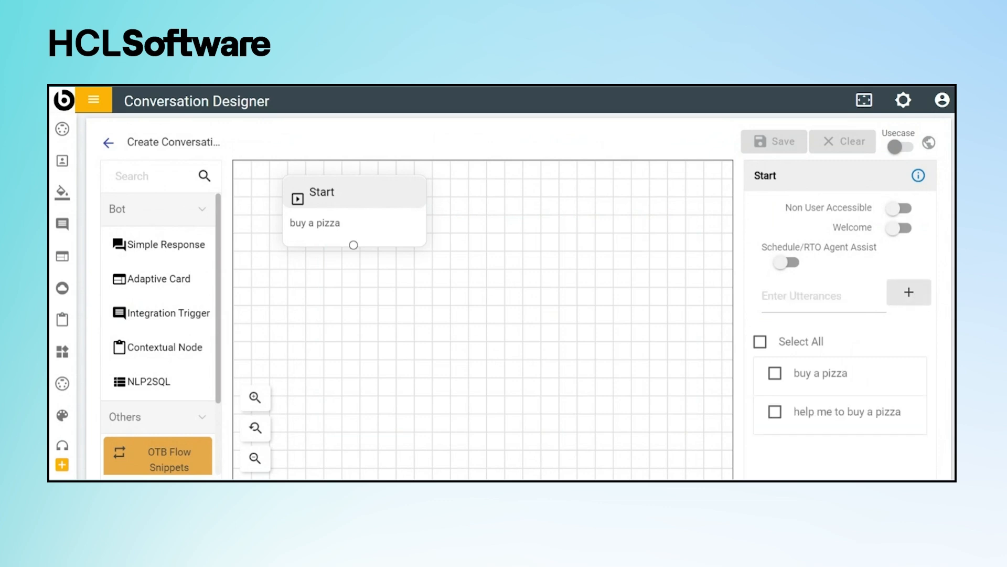
pyautogui.click(855, 297)
pyautogui.write('steps to buy a pizza')
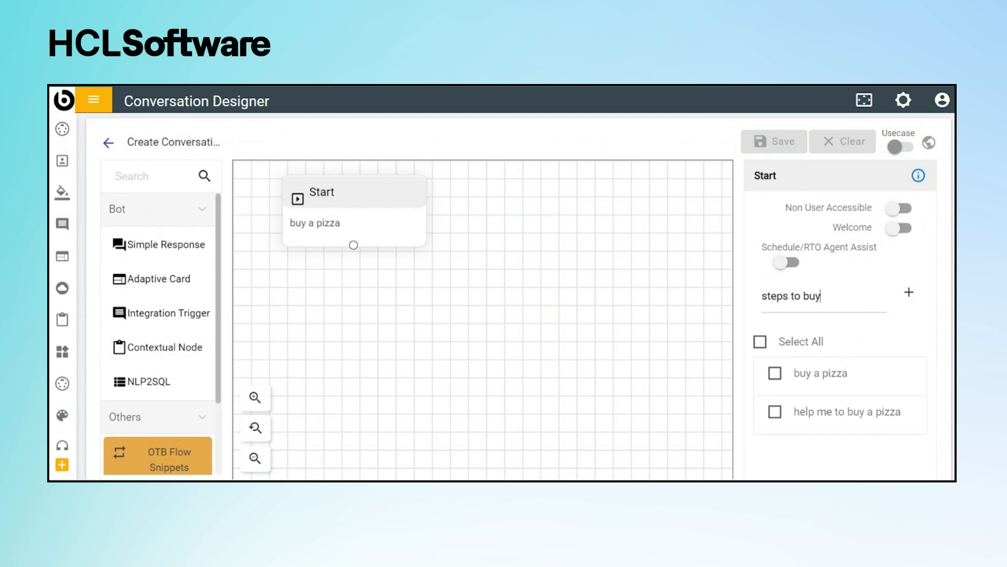
pyautogui.click(908, 295)
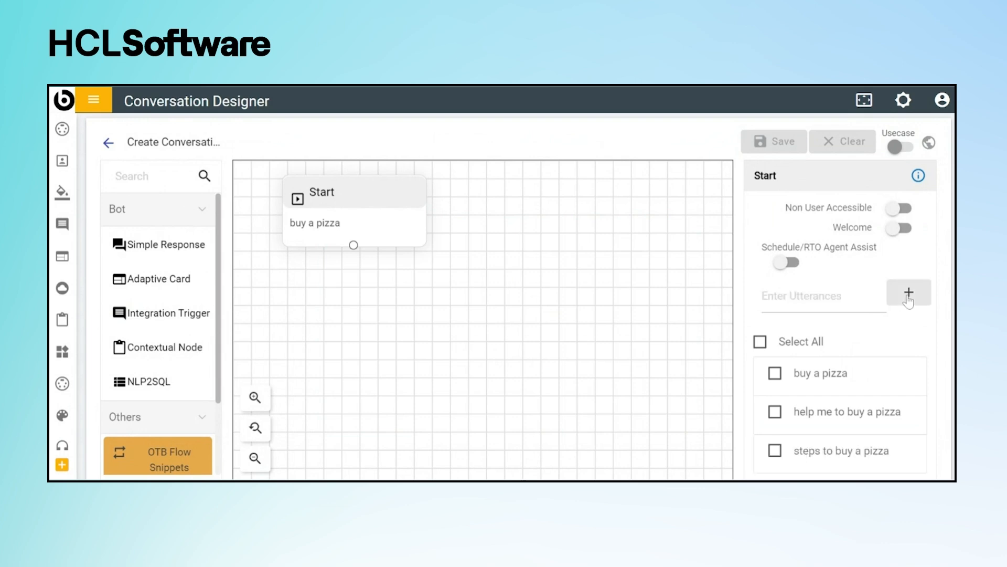
# - Add the utterances "I want to buy a pizza" and "How can i buy a pizza" to the Start node
pyautogui.write('I want to buy a pizza')
pyautogui.click(909, 294)
pyautogui.write('Ho')
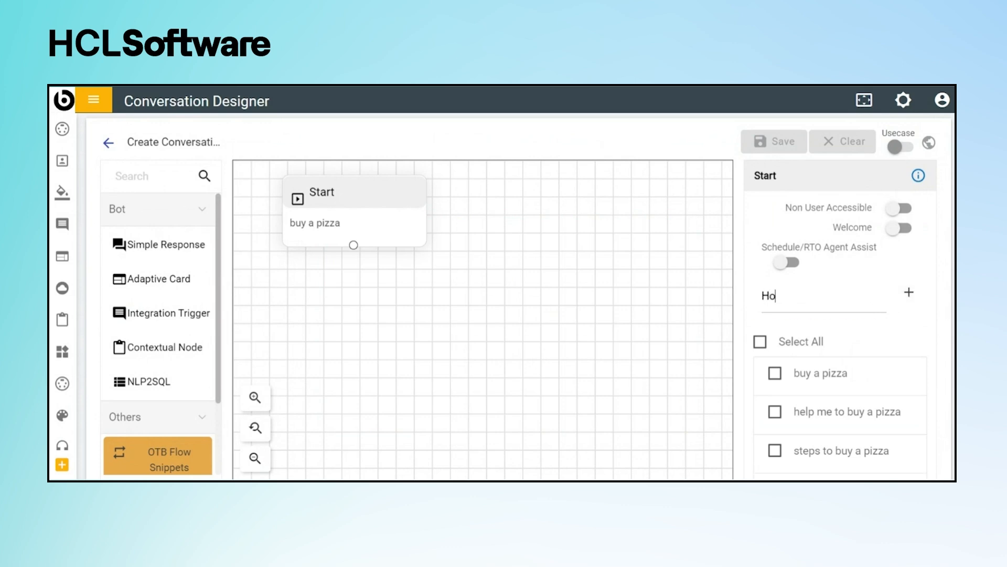
pyautogui.write('w can i buy a pizza')
pyautogui.click(912, 300)
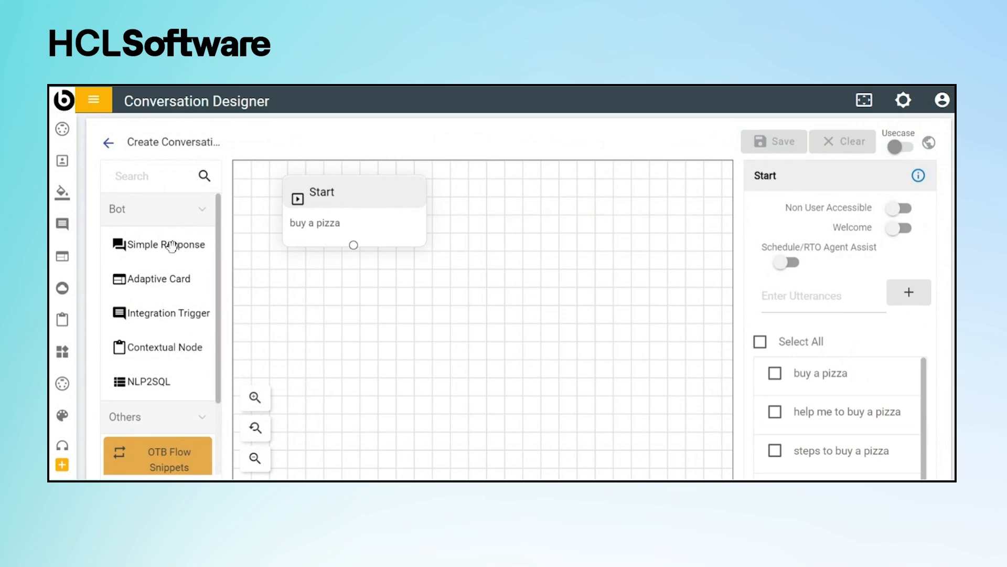
# - Add a Simple Response node connected to Start and save its response as "Please select the type of Pizza which you want:"
pyautogui.moveTo(197, 256); pyautogui.dragTo(435, 331)
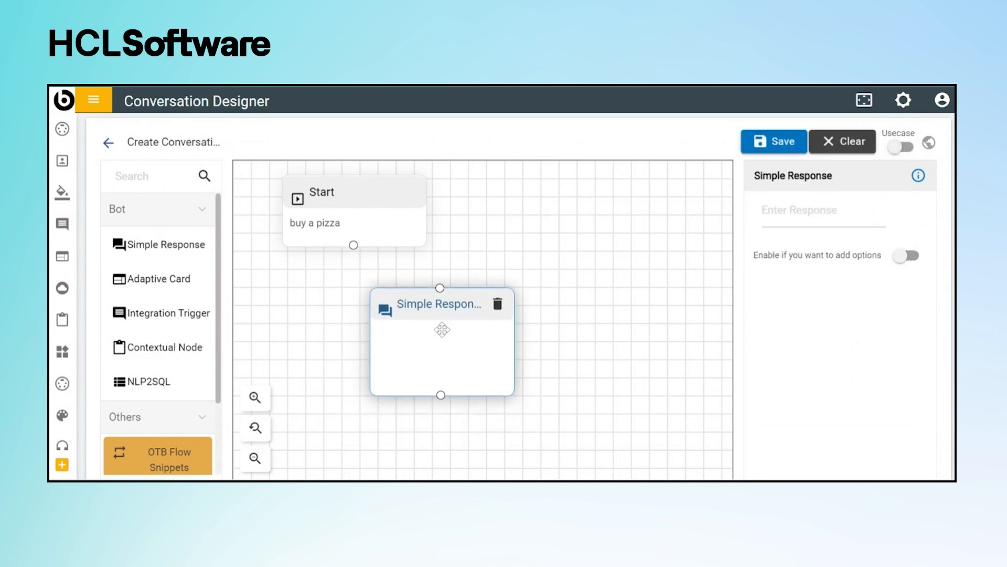
pyautogui.moveTo(353, 245); pyautogui.dragTo(439, 287)
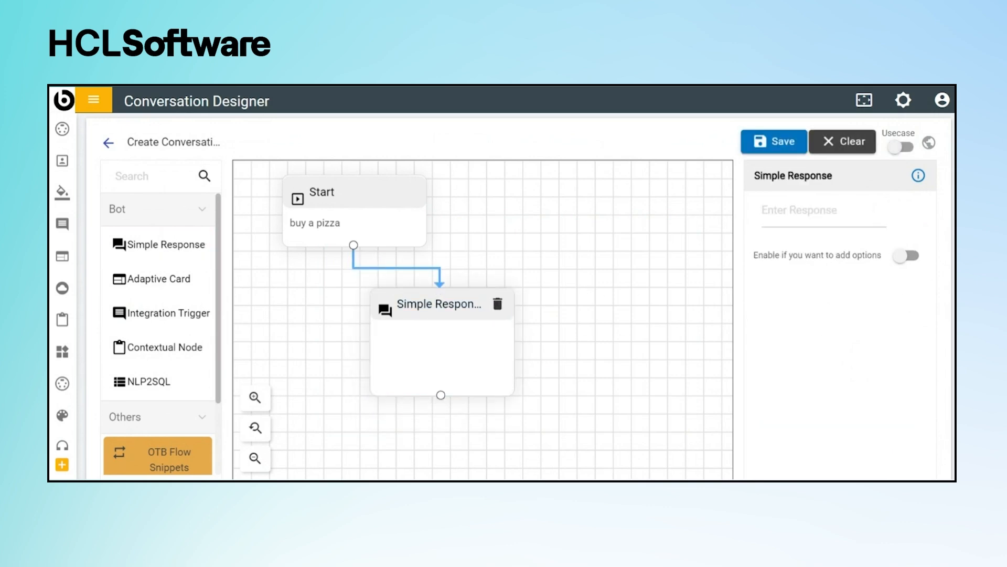
pyautogui.click(445, 337)
pyautogui.write('Please se')
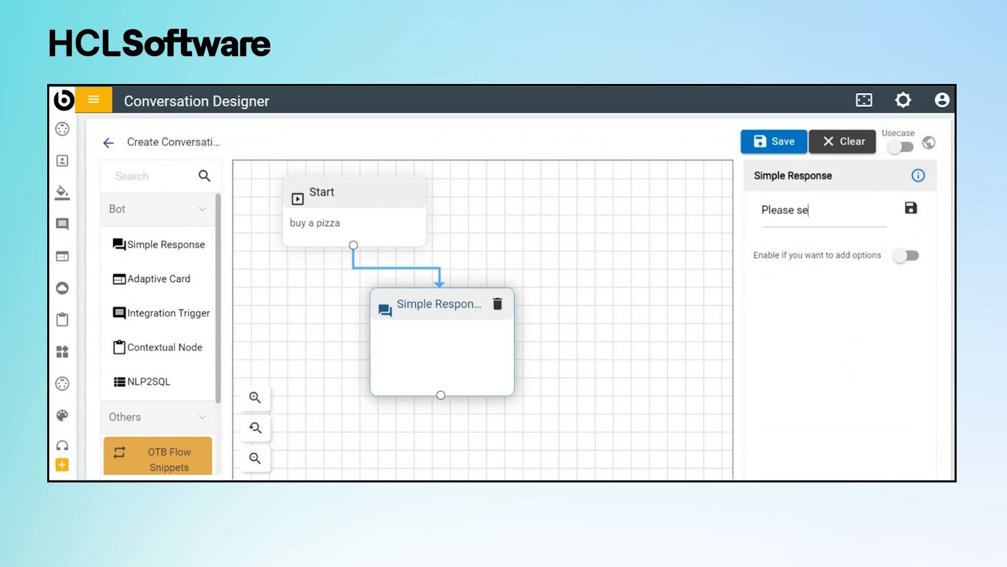
pyautogui.write('lect the type of Pizza')
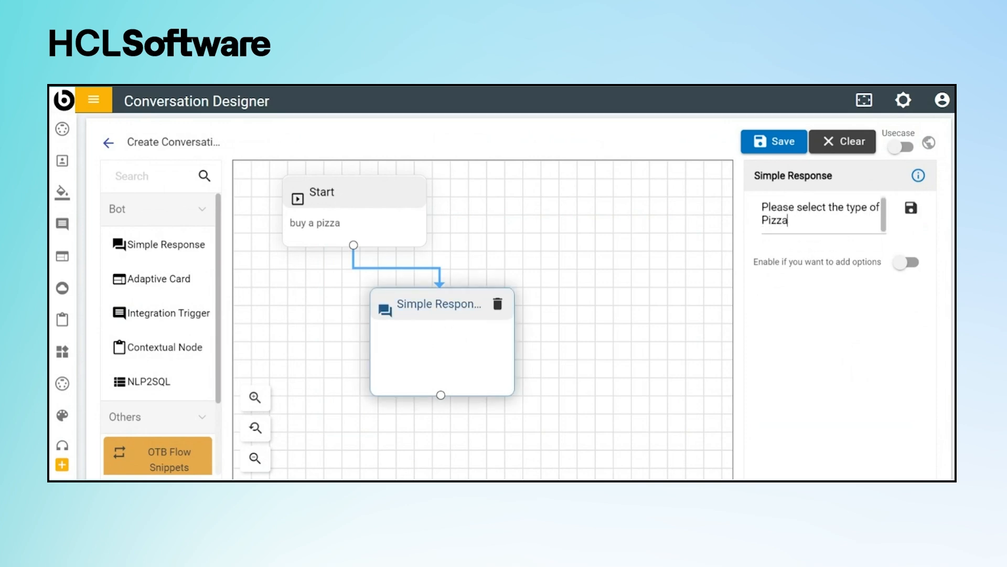
pyautogui.write(' which you want:')
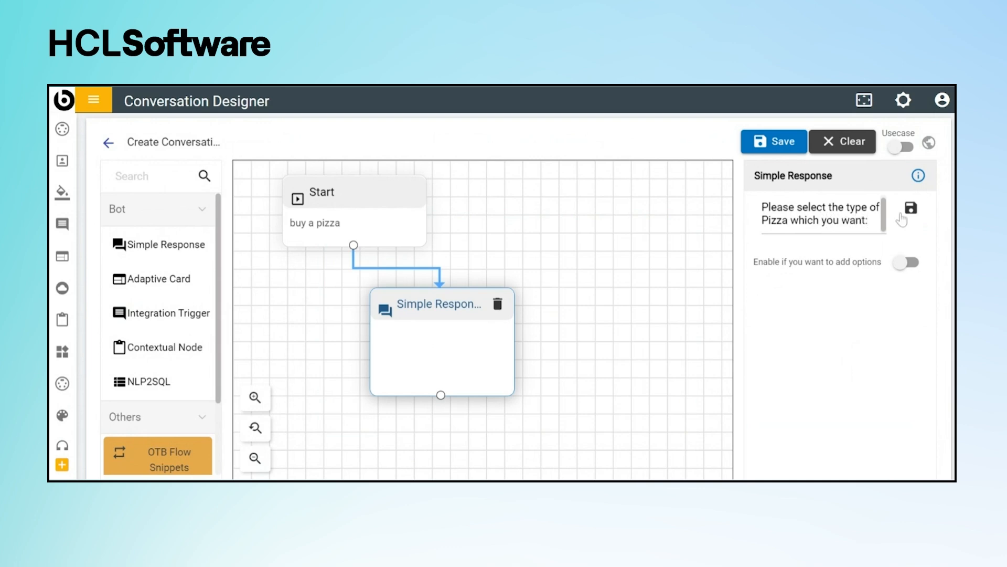
pyautogui.click(911, 208)
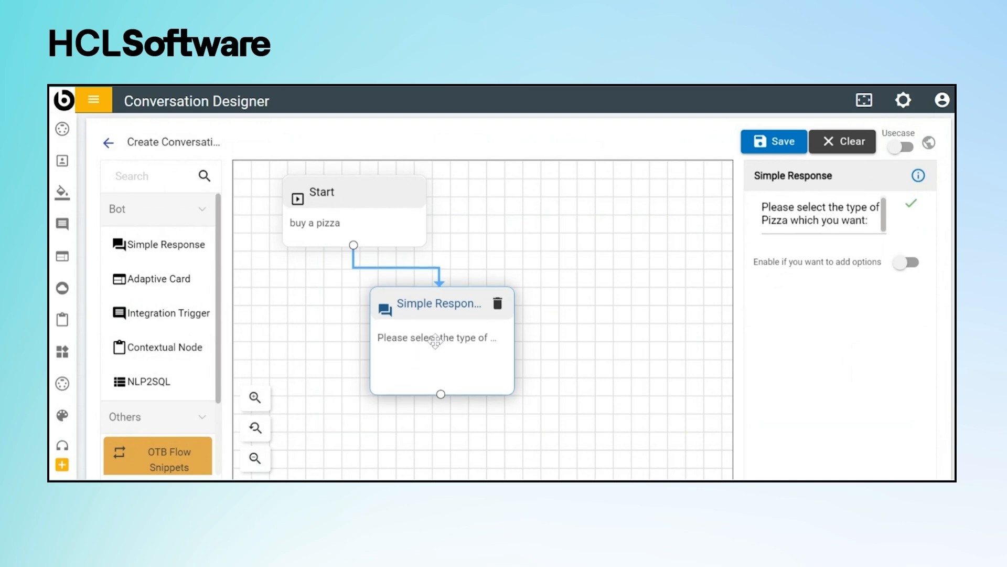
pyautogui.moveTo(433, 337); pyautogui.dragTo(435, 321)
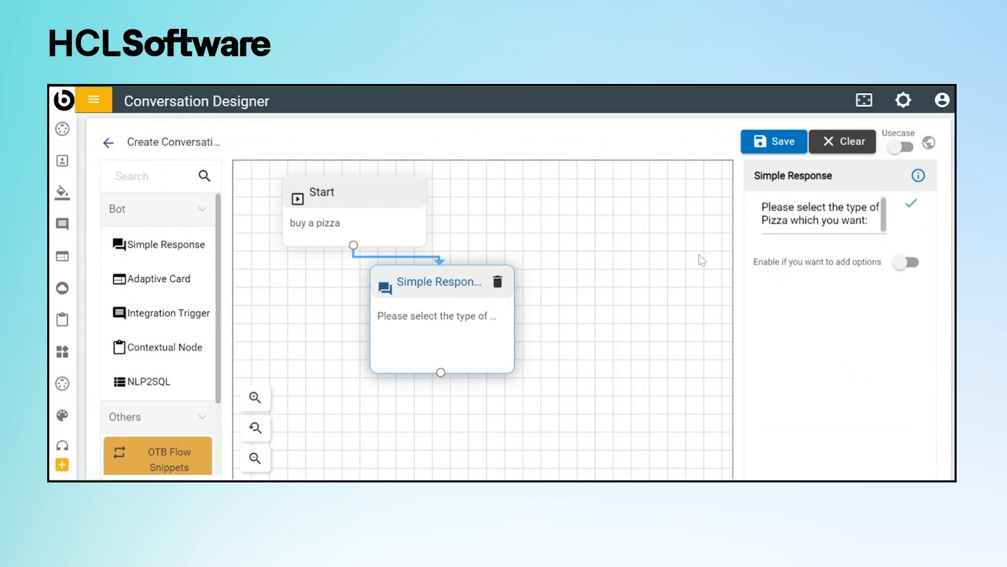
# - Enable options on the pizza type response, add the entities Margherita Pizza and Sicilian Pizza, and save the response
pyautogui.click(898, 264)
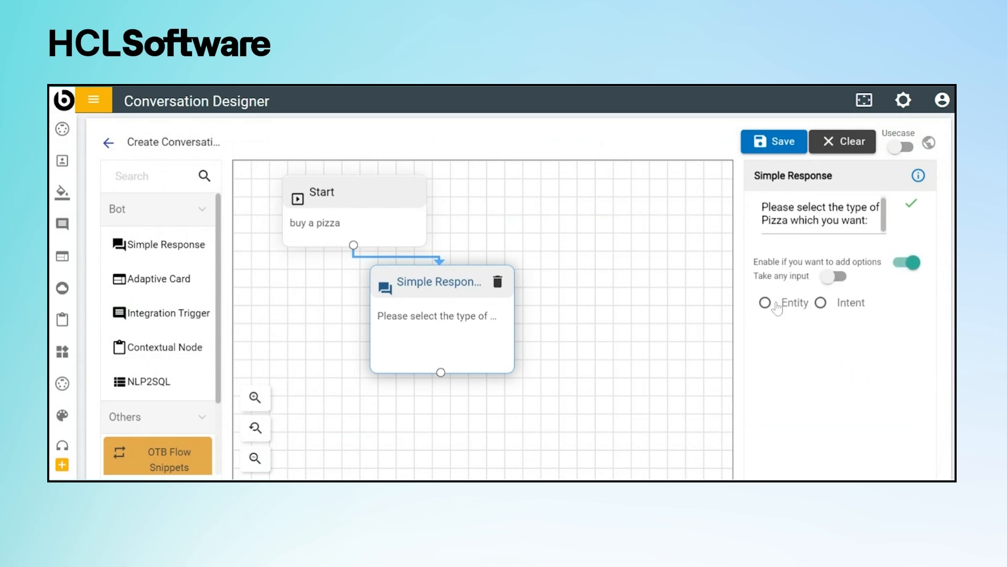
pyautogui.click(773, 306)
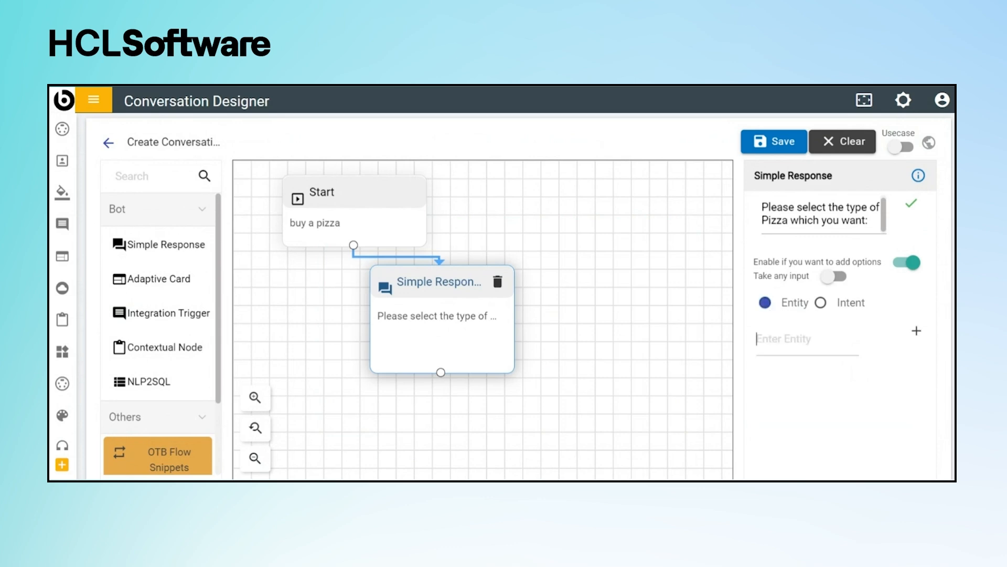
pyautogui.write('Margherita Pizza')
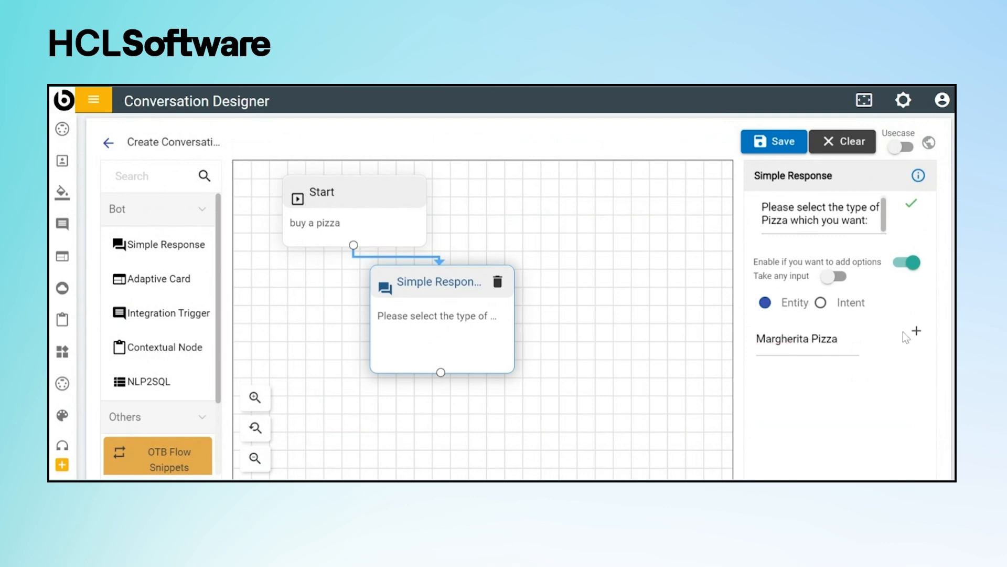
pyautogui.click(917, 331)
pyautogui.write('Sicilian Pizza')
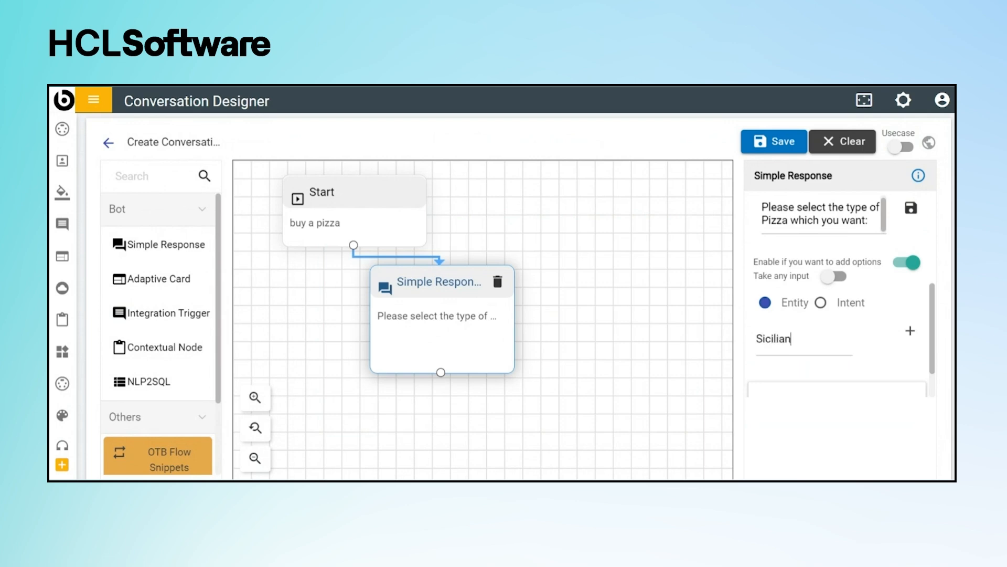
pyautogui.click(910, 330)
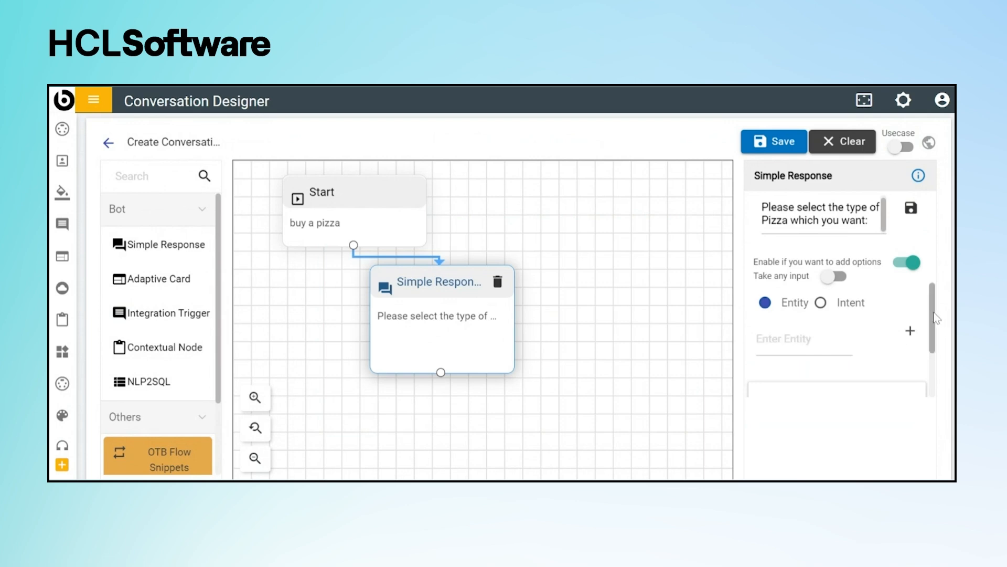
pyautogui.scroll(-3, 938, 318)
pyautogui.scroll(3, 938, 318)
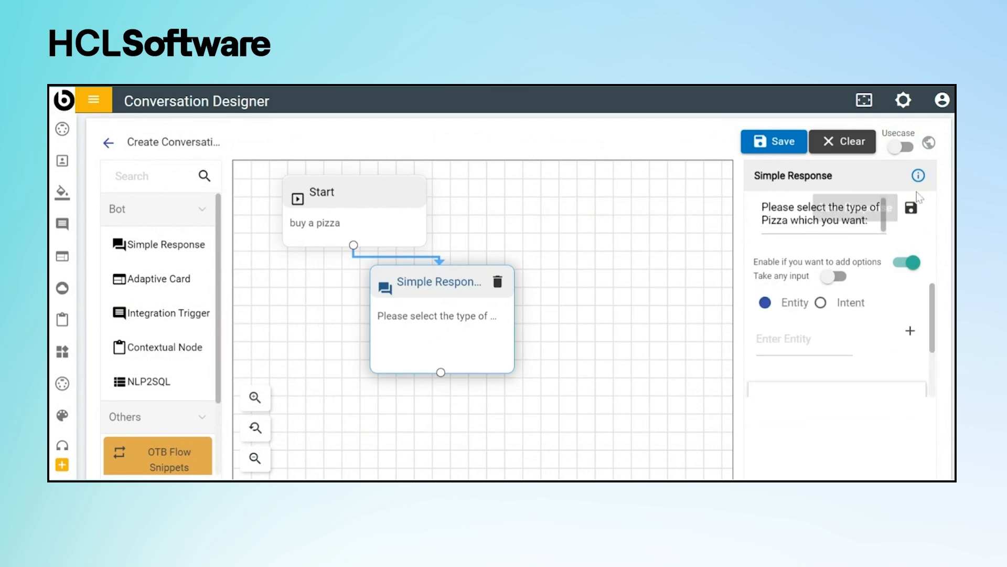
pyautogui.click(921, 208)
# - Arrange the pizza type response with the Margherita_Pizza and Sicilian_Pizza nodes spread out on either side beneath it
pyautogui.moveTo(486, 386); pyautogui.dragTo(406, 396)
pyautogui.moveTo(446, 328); pyautogui.dragTo(462, 313)
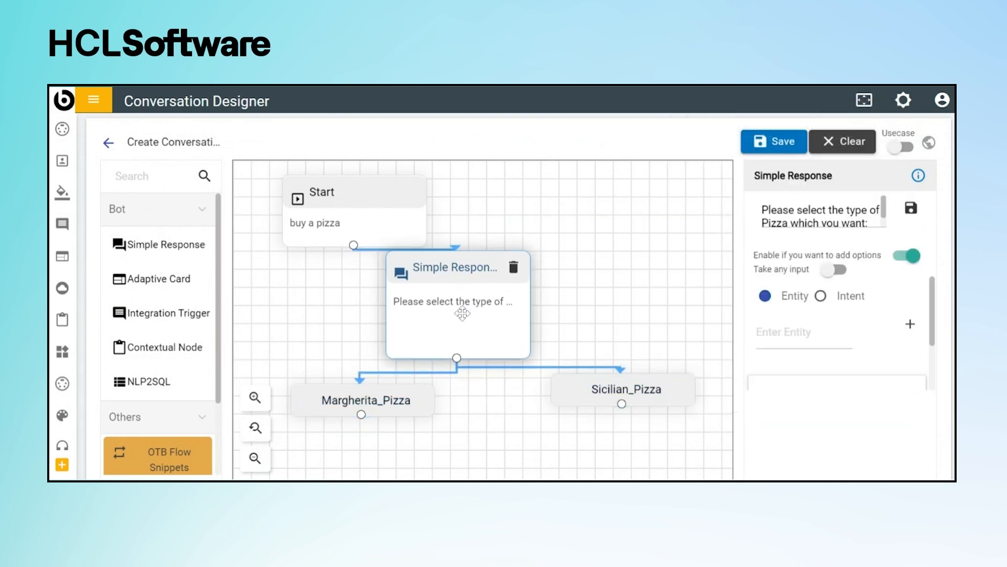
pyautogui.moveTo(609, 385); pyautogui.dragTo(584, 395)
pyautogui.click(255, 458)
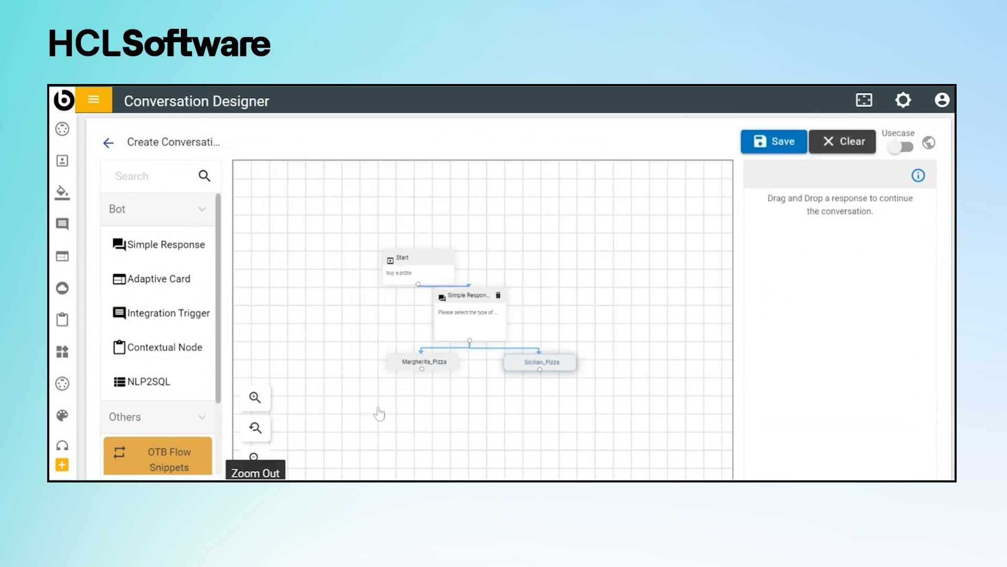
pyautogui.moveTo(436, 290); pyautogui.dragTo(419, 294)
pyautogui.moveTo(512, 286); pyautogui.dragTo(523, 295)
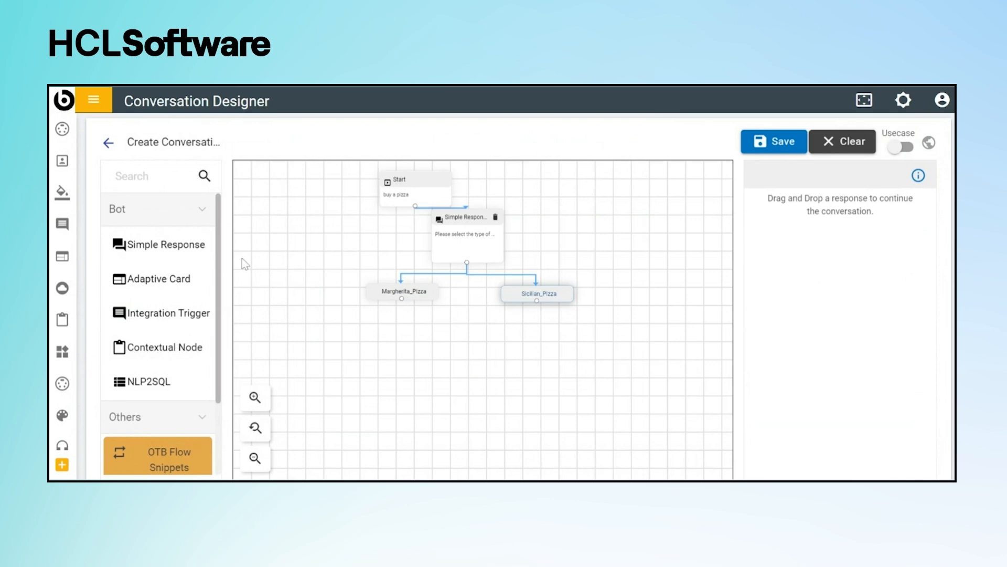
# - Add a Simple Response node connected to Margherita_Pizza with the response "Please select the toppings:"
pyautogui.moveTo(189, 244); pyautogui.dragTo(375, 349)
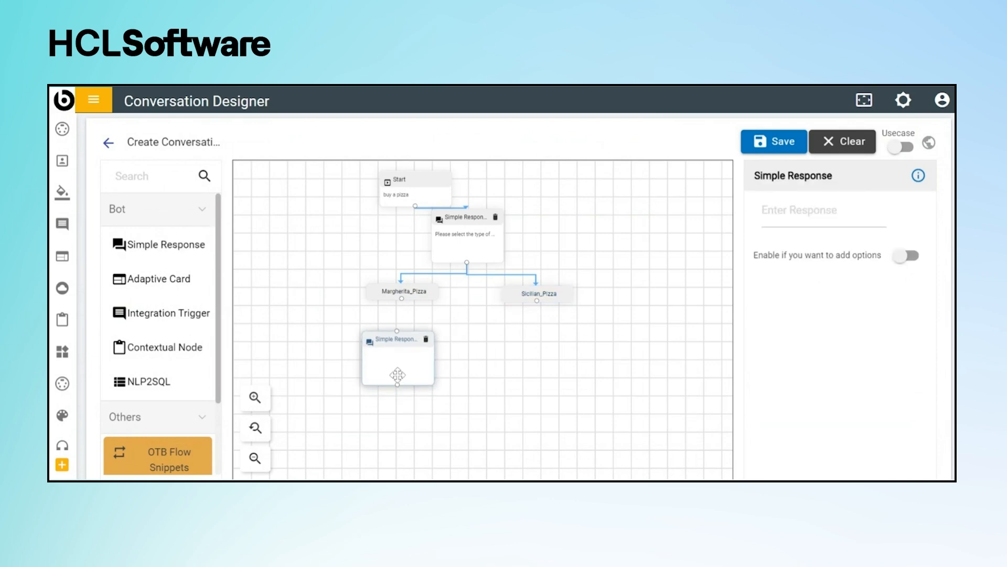
pyautogui.moveTo(402, 298); pyautogui.dragTo(392, 347)
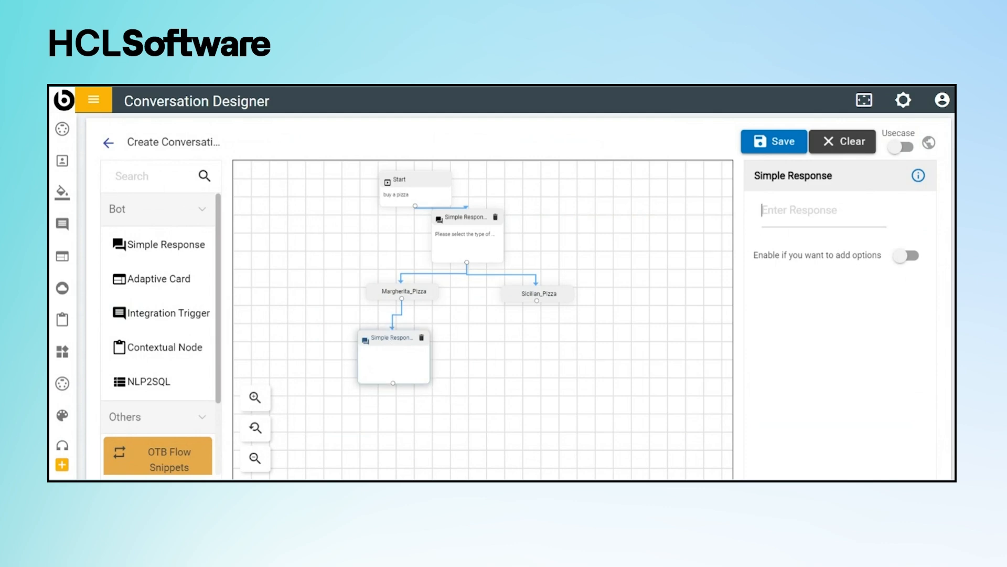
pyautogui.write('Please select')
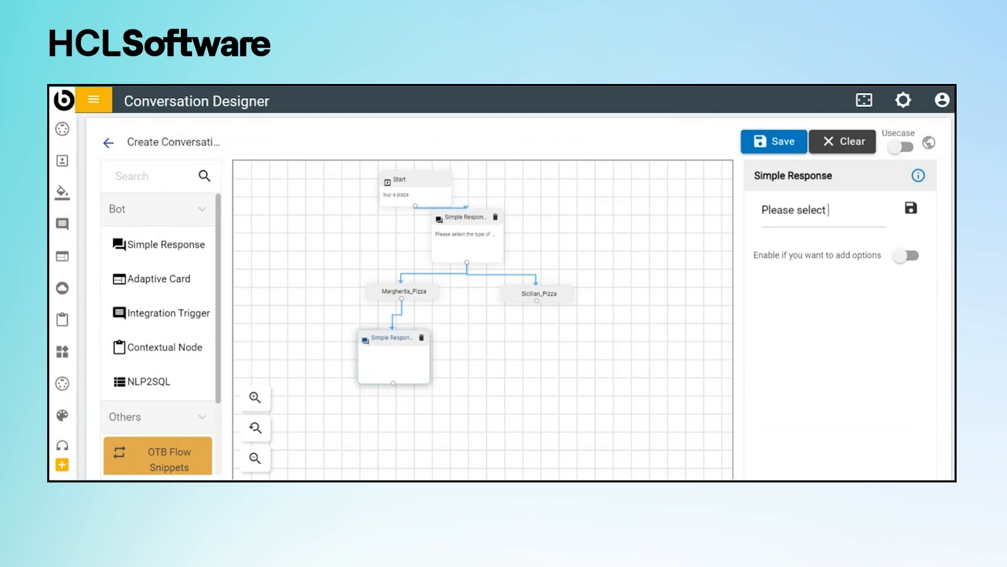
pyautogui.write(' the toppings:')
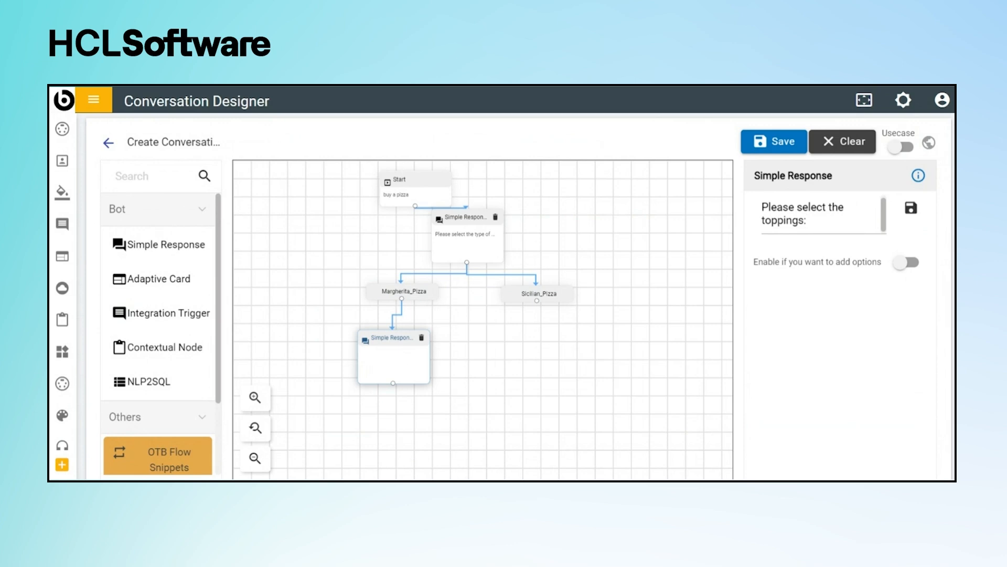
# - Enable options on the toppings response and add Margherita Cheese as an entity
pyautogui.click(906, 262)
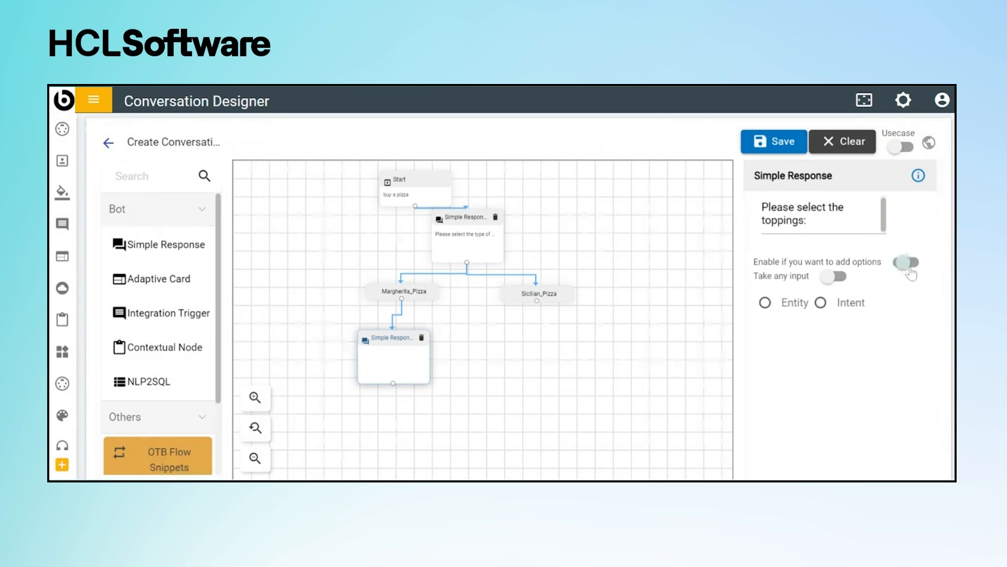
pyautogui.click(765, 302)
pyautogui.write('Mar')
pyautogui.write('ghetita P')
pyautogui.click(809, 340)
pyautogui.write('cHEESE')
pyautogui.press('BackSpace')
pyautogui.press('BackSpace')
pyautogui.press('BackSpace')
pyautogui.press('BackSpace')
pyautogui.press('BackSpace')
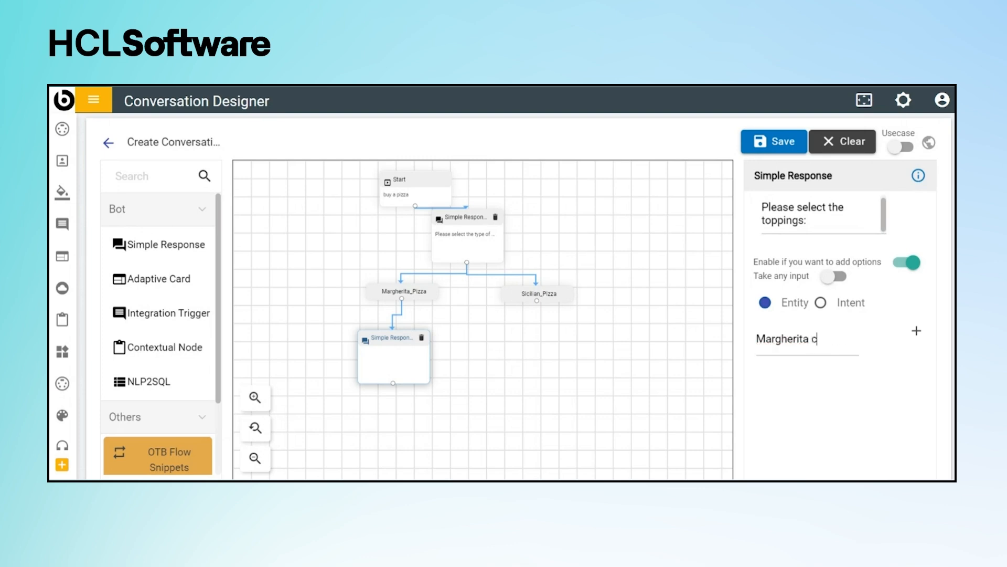
pyautogui.write('Ches')
pyautogui.write('ese')
pyautogui.press('Return')
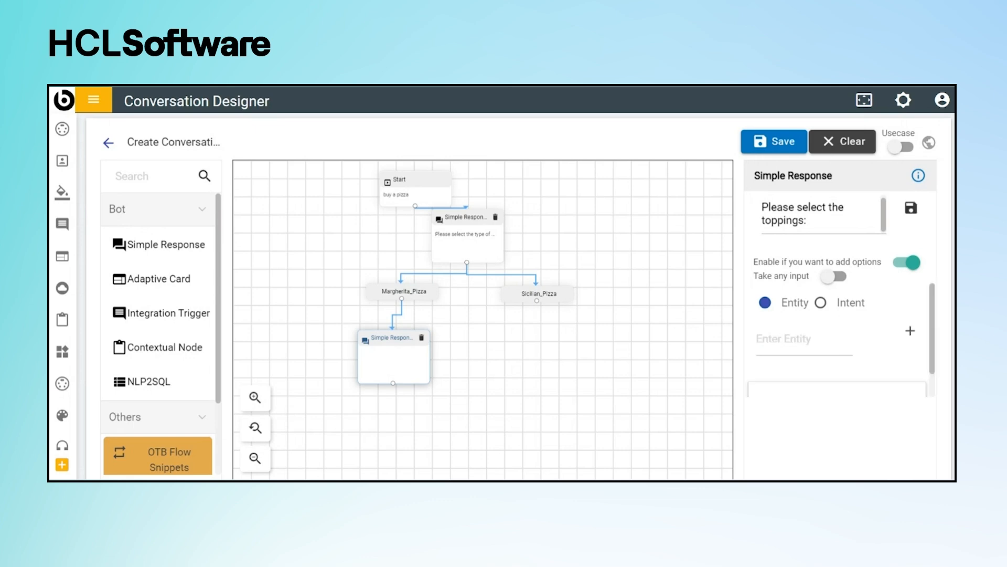
# - Add Garlic as a second topping entity and save the toppings response
pyautogui.write('Garlic')
pyautogui.click(910, 331)
pyautogui.scroll(-3, 892, 367)
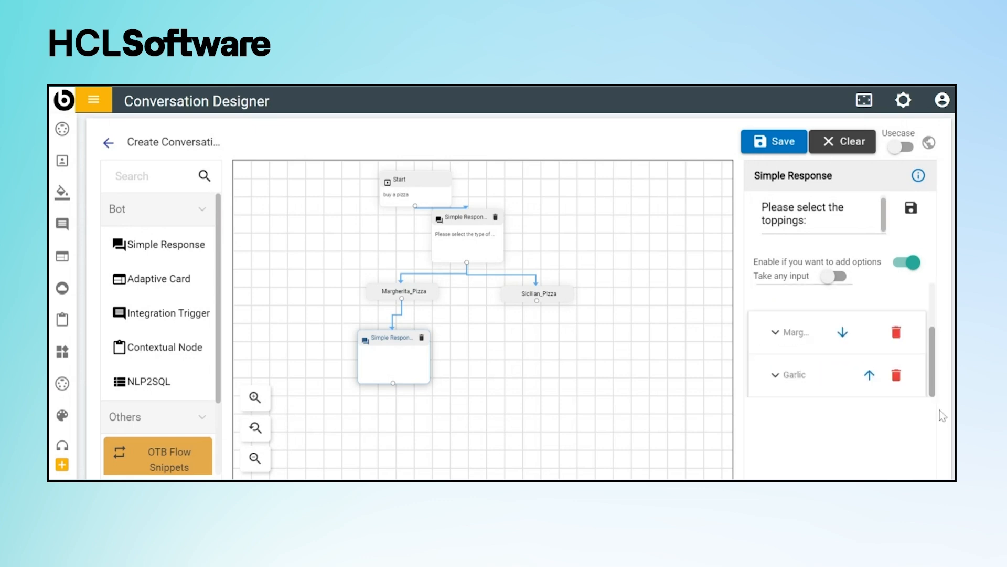
pyautogui.click(912, 214)
# - Arrange the topping entities beneath the toppings response and move the Sicilian_Pizza node farther away from the Margherita branch
pyautogui.moveTo(391, 391); pyautogui.dragTo(318, 389)
pyautogui.moveTo(476, 386); pyautogui.dragTo(433, 387)
pyautogui.moveTo(407, 337); pyautogui.dragTo(378, 329)
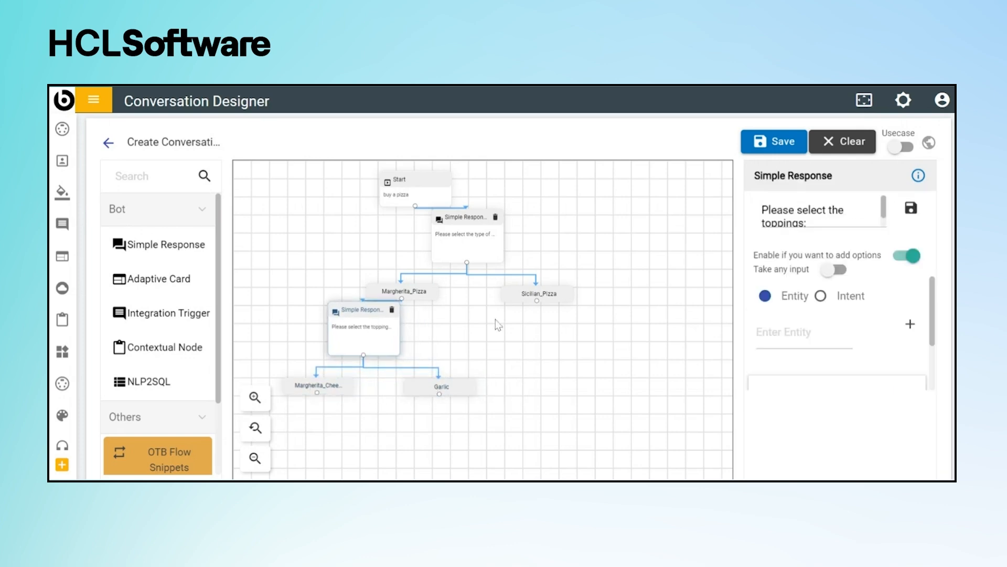
pyautogui.moveTo(543, 298); pyautogui.dragTo(669, 291)
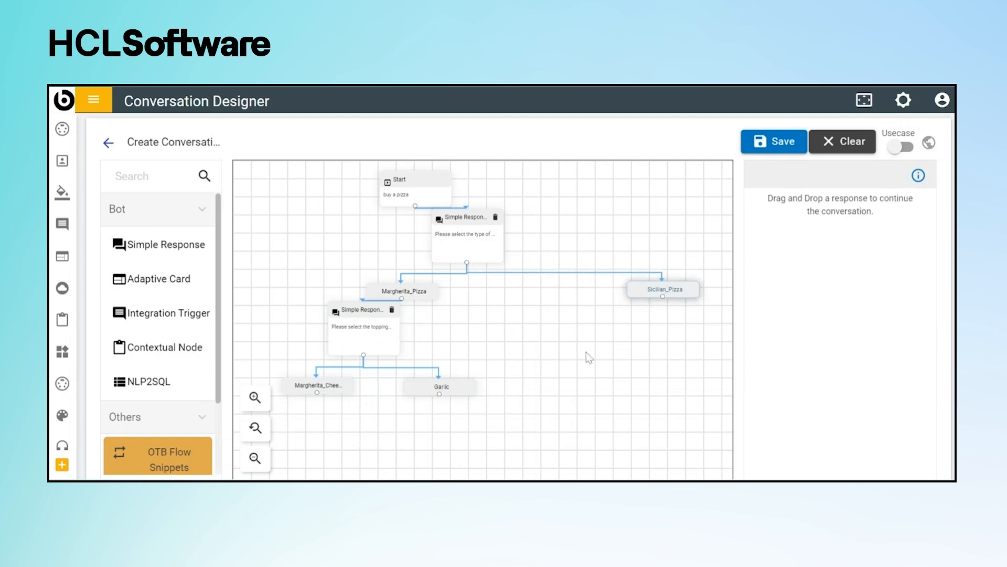
# - Add a Simple Response node below Sicilian_Pizza and connect the two nodes
pyautogui.moveTo(607, 353); pyautogui.dragTo(538, 288)
pyautogui.moveTo(596, 247); pyautogui.dragTo(645, 248)
pyautogui.moveTo(196, 245); pyautogui.dragTo(640, 319)
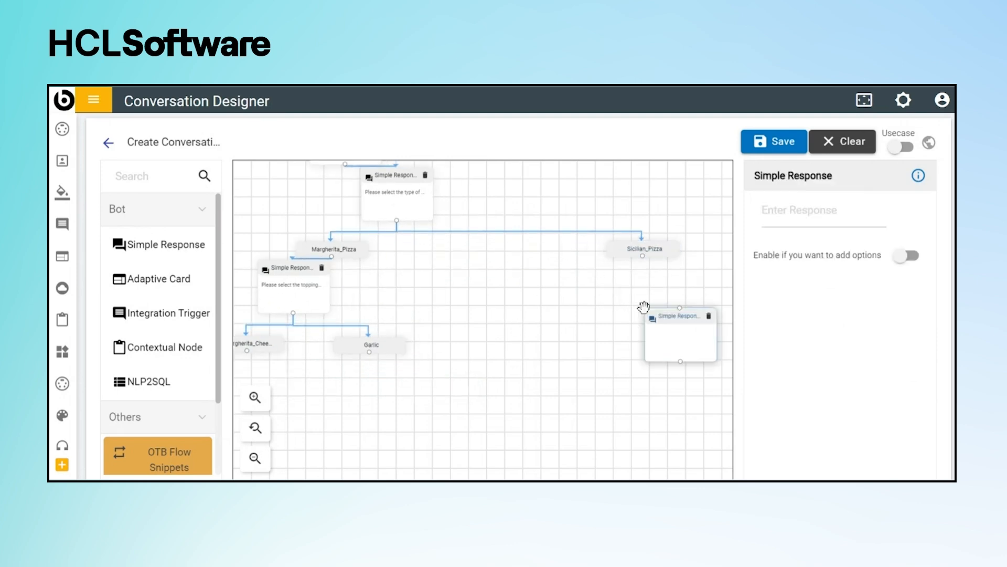
pyautogui.moveTo(642, 256); pyautogui.dragTo(640, 283)
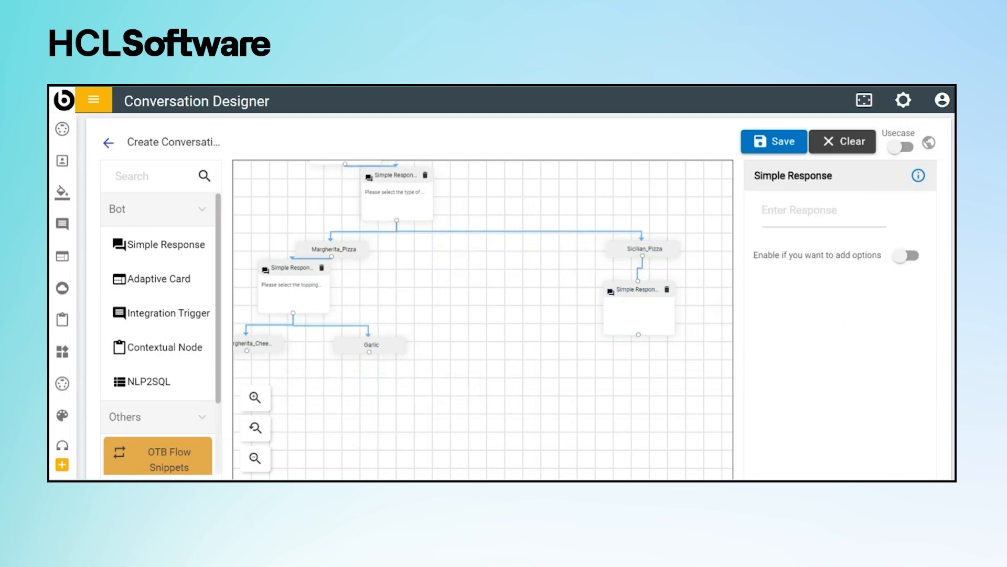
# - Enter "Please select the toppings:" as the text of the response below Sicilian_Pizza
pyautogui.click(646, 310)
pyautogui.click(797, 210)
pyautogui.write('Please select the toppings:')
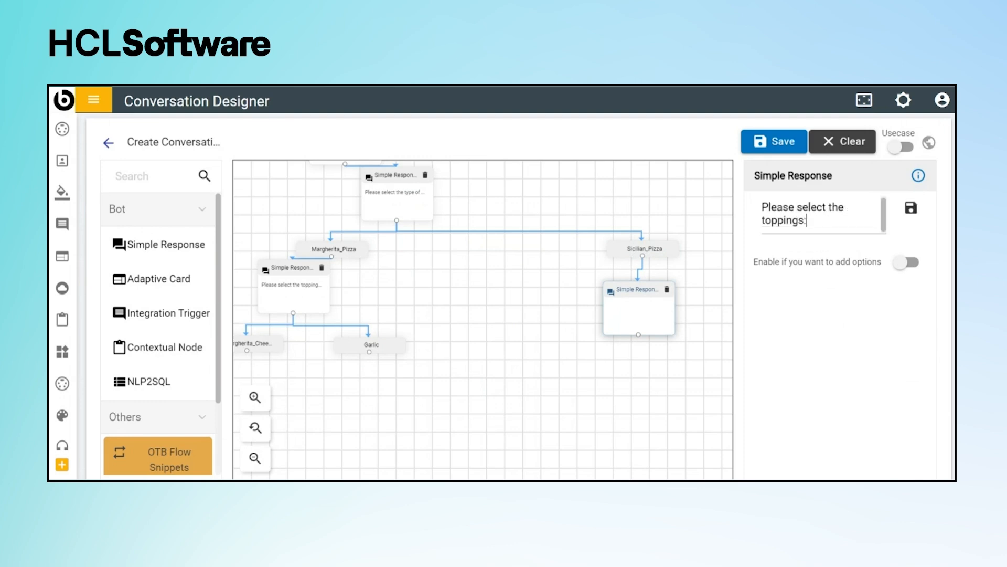
# - Enable options on the Sicilian toppings response, add Onion and Tomatoes as entities, and save the response
pyautogui.click(903, 265)
pyautogui.click(765, 302)
pyautogui.click(798, 338)
pyautogui.write('Onion')
pyautogui.click(916, 331)
pyautogui.write('Tomatoes')
pyautogui.click(910, 331)
pyautogui.click(912, 208)
# - Arrange the Onion and Tomatoes nodes side by side beneath the Sicilian toppings response
pyautogui.moveTo(635, 342); pyautogui.dragTo(585, 349)
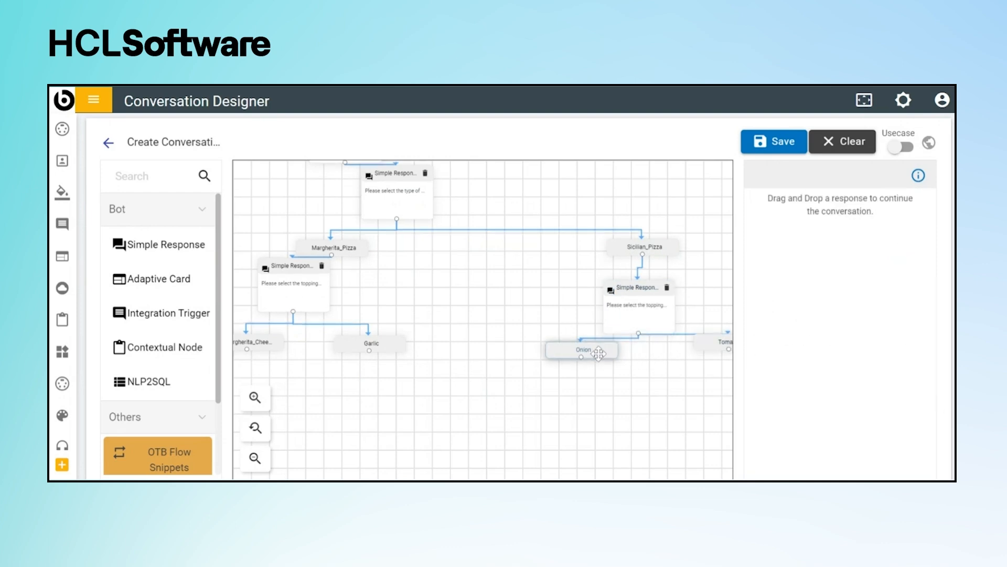
pyautogui.moveTo(512, 293); pyautogui.dragTo(527, 233)
pyautogui.moveTo(677, 322); pyautogui.dragTo(621, 304)
pyautogui.moveTo(690, 263); pyautogui.dragTo(646, 271)
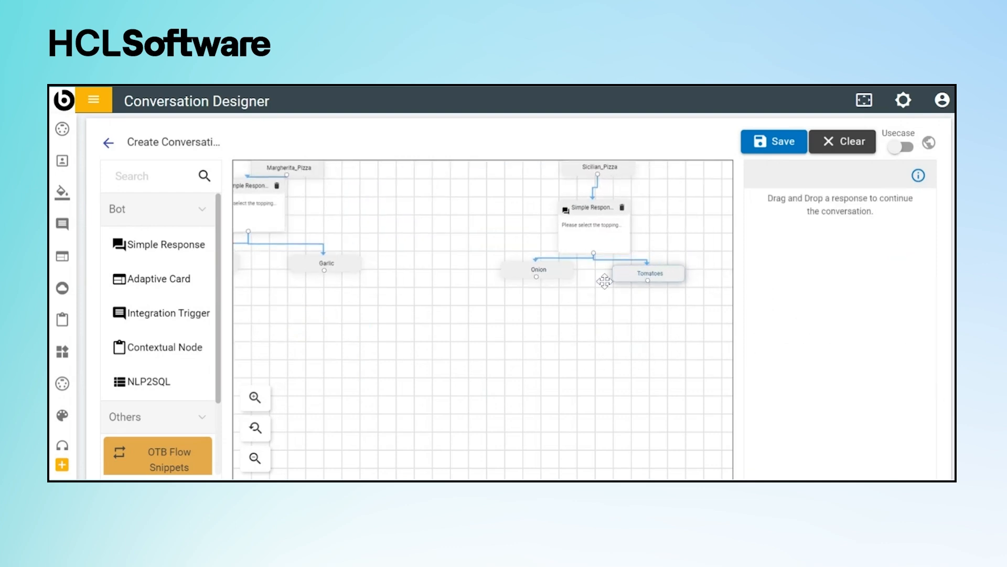
# - Add a Simple Response node below the Margherita Cheese topping, connect the two, and open the new node's properties
pyautogui.moveTo(427, 231); pyautogui.dragTo(560, 207)
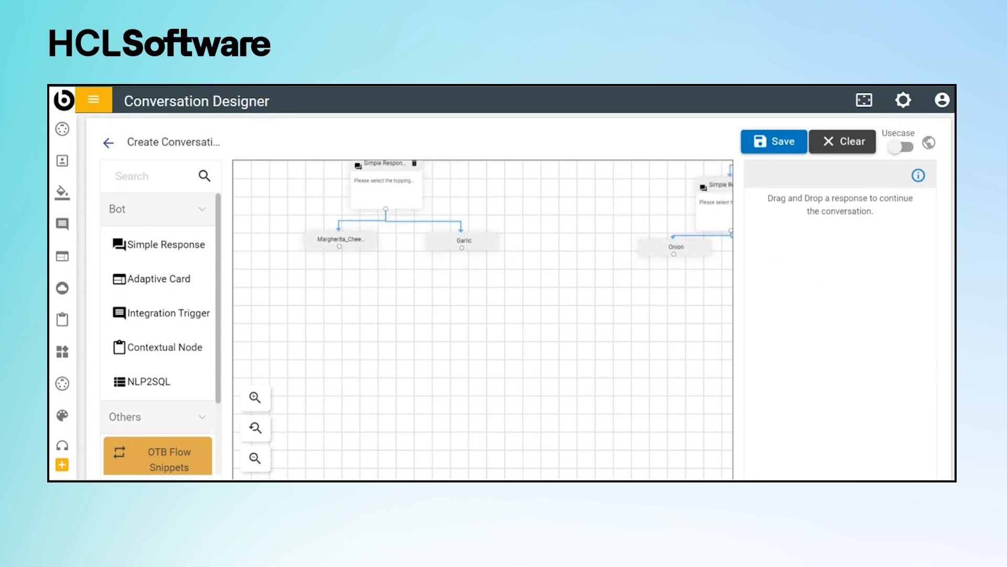
pyautogui.moveTo(193, 252); pyautogui.dragTo(332, 320)
pyautogui.moveTo(339, 246); pyautogui.dragTo(331, 274)
pyautogui.click(332, 300)
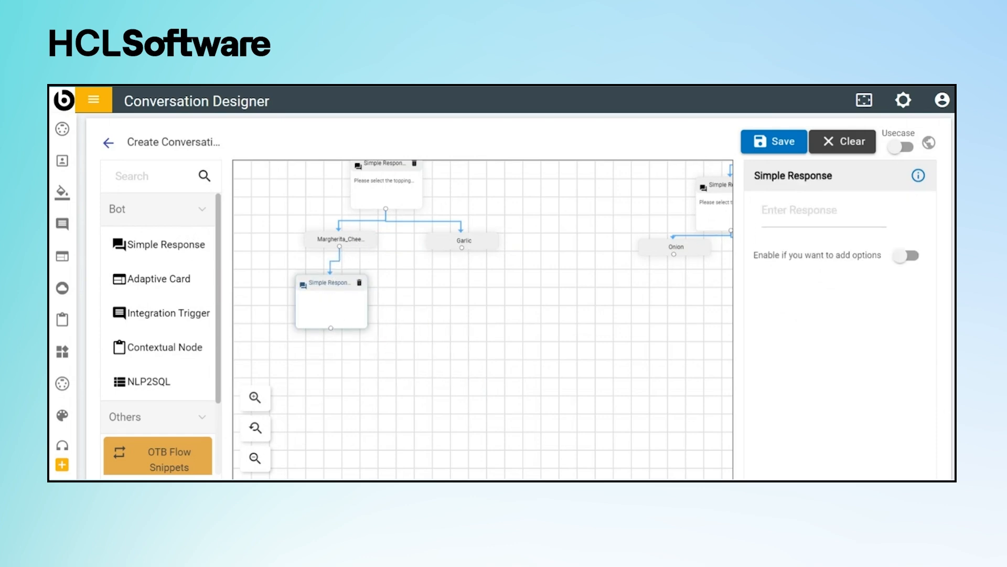
# - Enter "Please select the delivery option:" as the text of the response below Margherita Cheese
pyautogui.write('Please select the delivery opti')
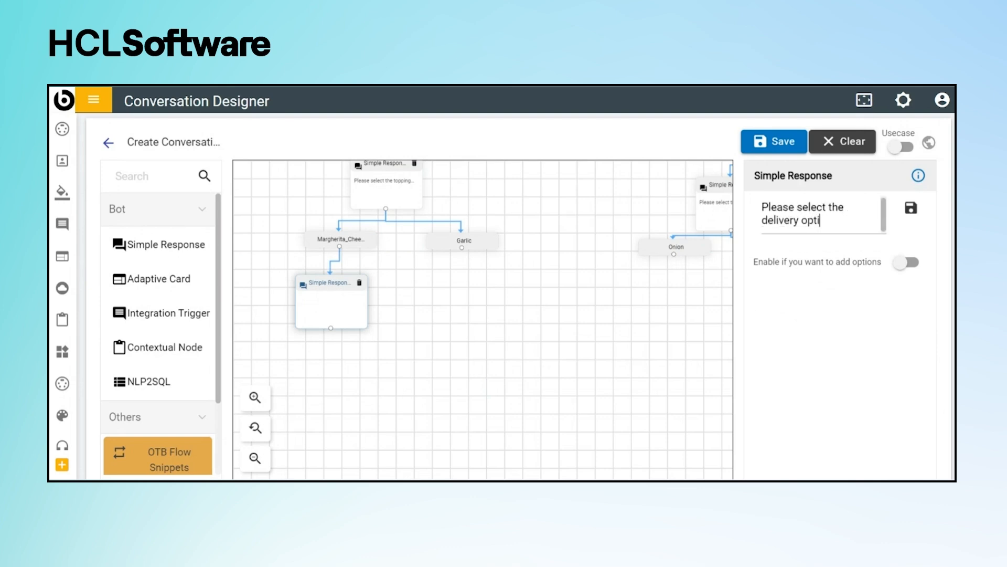
pyautogui.write('on:')
pyautogui.hotkey('ctrl', 'a')
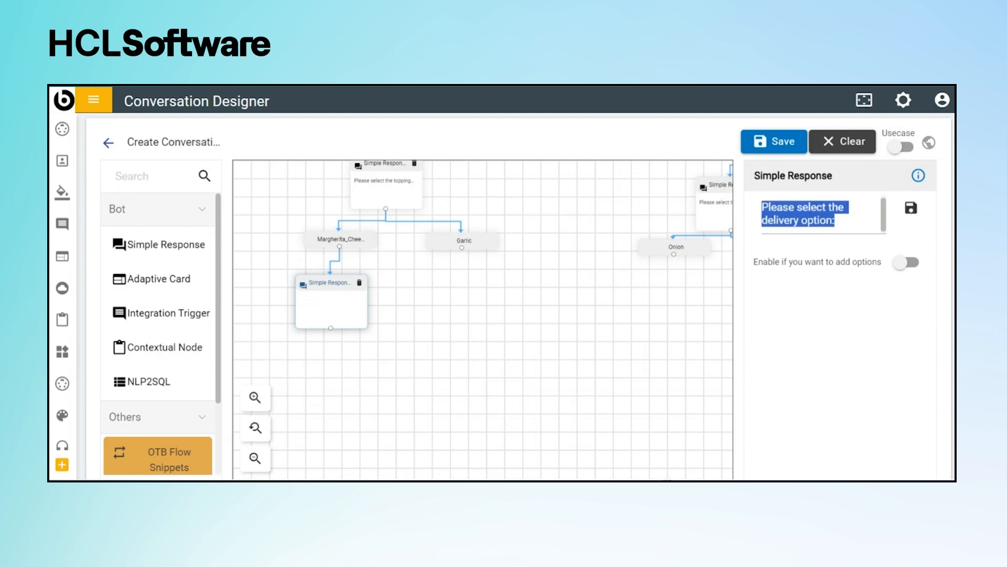
# - Enable options on the Margherita Cheese delivery response, add Takeaway and Delivery as entities, and save the response
pyautogui.click(907, 262)
pyautogui.click(766, 302)
pyautogui.write('Takeaway')
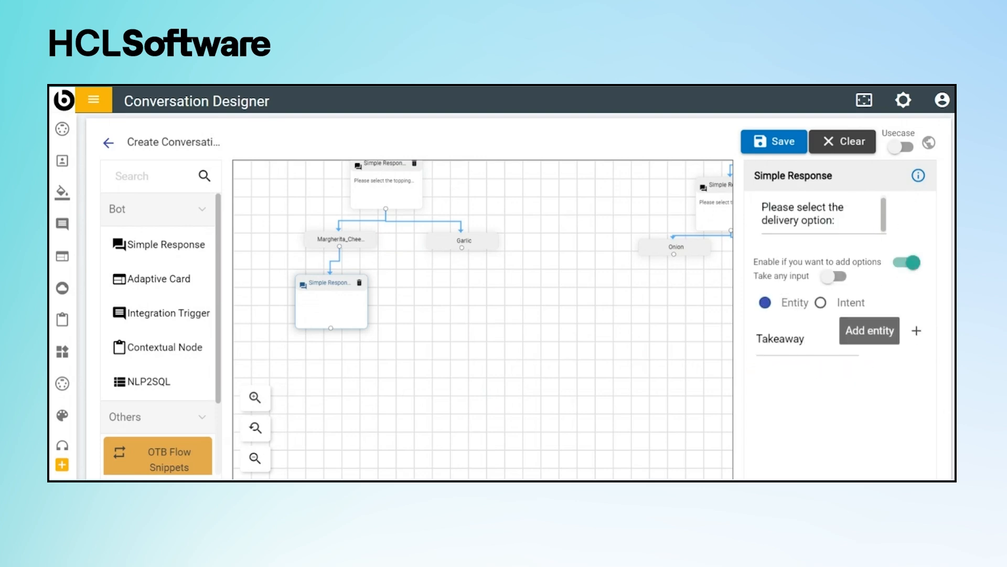
pyautogui.click(917, 331)
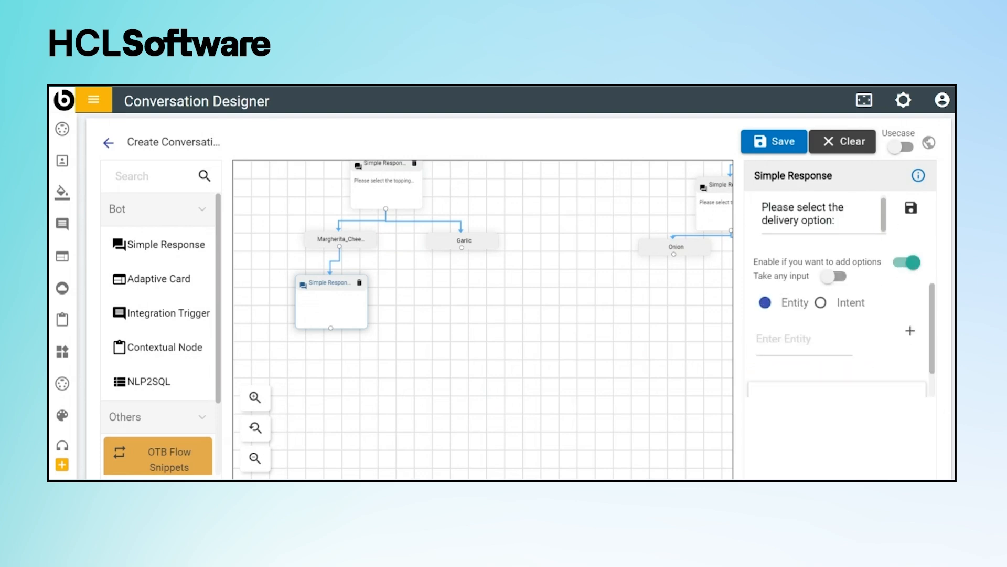
pyautogui.write('Delivery')
pyautogui.click(911, 330)
pyautogui.scroll(-2, 933, 284)
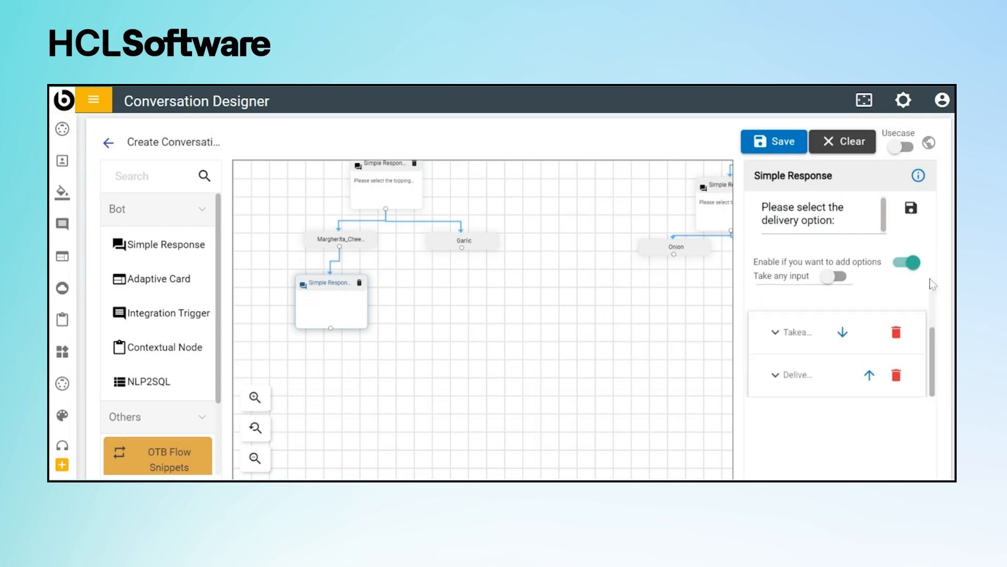
pyautogui.click(912, 214)
# - Spread Takeaway and Delivery beneath the Margherita Cheese delivery response, and add a Simple Response node connected below Garlic
pyautogui.moveTo(339, 337); pyautogui.dragTo(288, 346)
pyautogui.moveTo(426, 344); pyautogui.dragTo(388, 358)
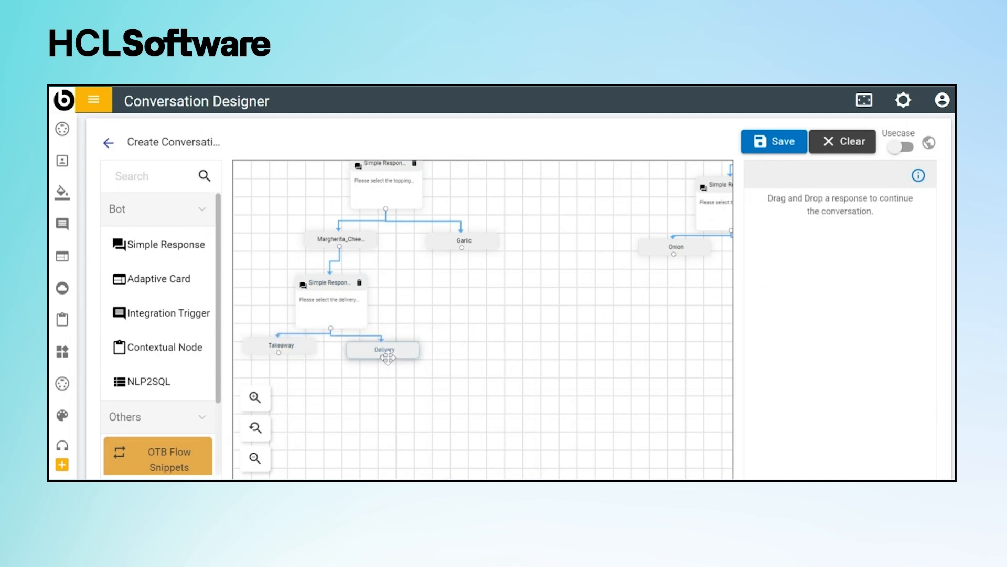
pyautogui.moveTo(432, 319); pyautogui.dragTo(391, 308)
pyautogui.moveTo(197, 247); pyautogui.dragTo(426, 292)
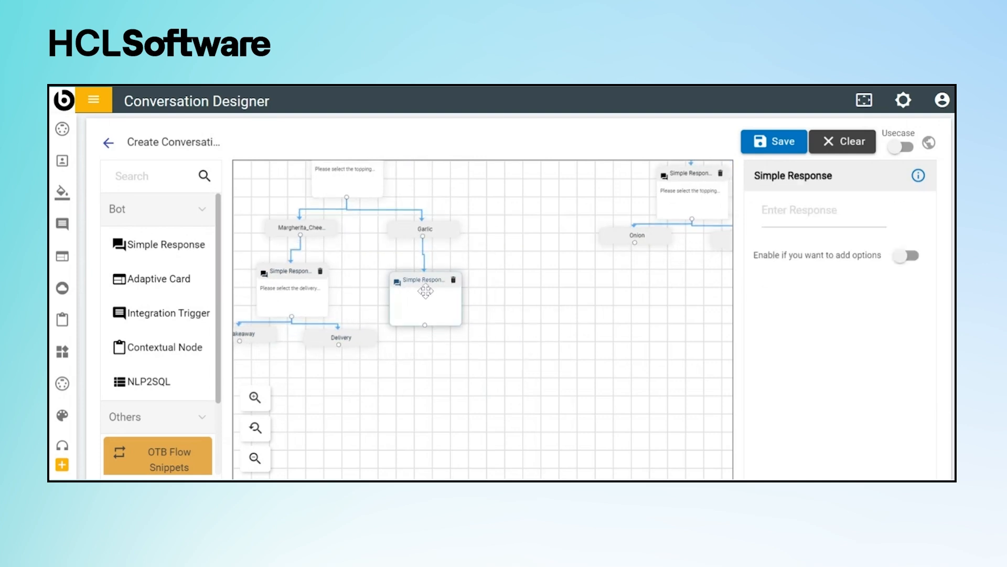
# - Copy the "Please select the delivery option:" text from the Margherita Cheese branch into the response below Garlic
pyautogui.click(306, 289)
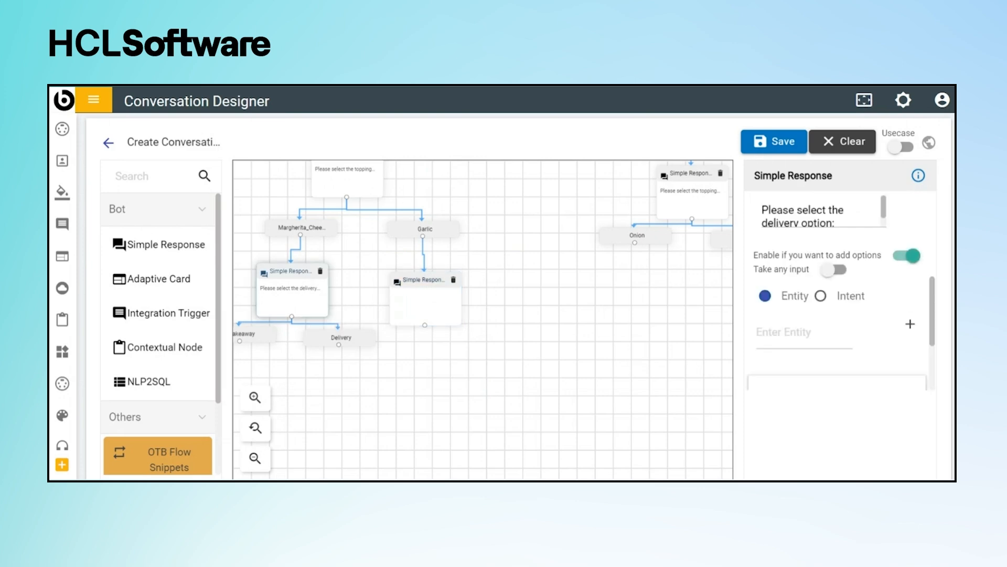
pyautogui.tripleClick(803, 216)
pyautogui.hotkey('ctrl', 'c')
pyautogui.click(425, 299)
pyautogui.click(818, 215)
pyautogui.hotkey('ctrl', 'v')
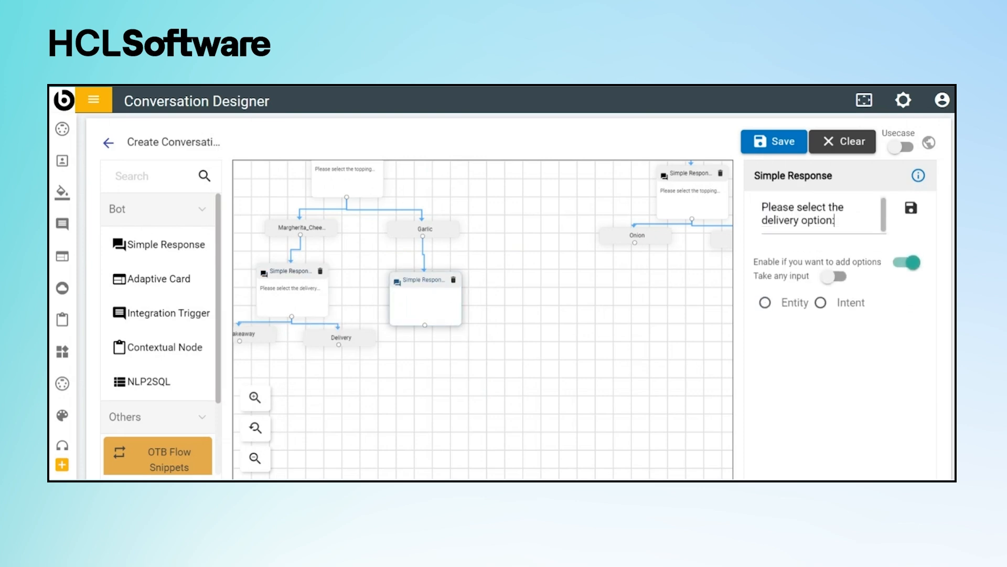
# - Add Takeaway and Delivery as entities of the Garlic delivery response and save the response
pyautogui.click(784, 338)
pyautogui.write('ake')
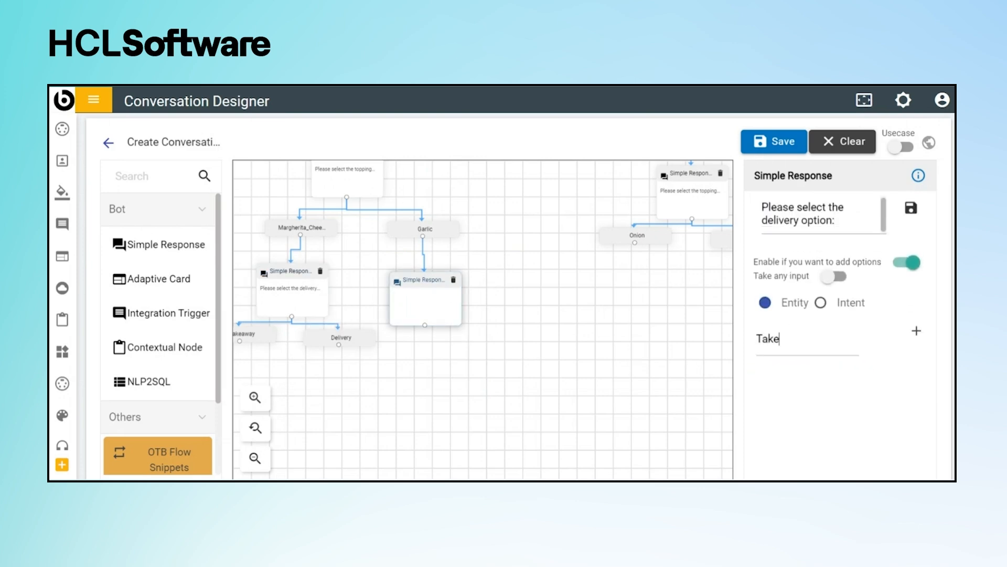
pyautogui.write('away')
pyautogui.click(917, 331)
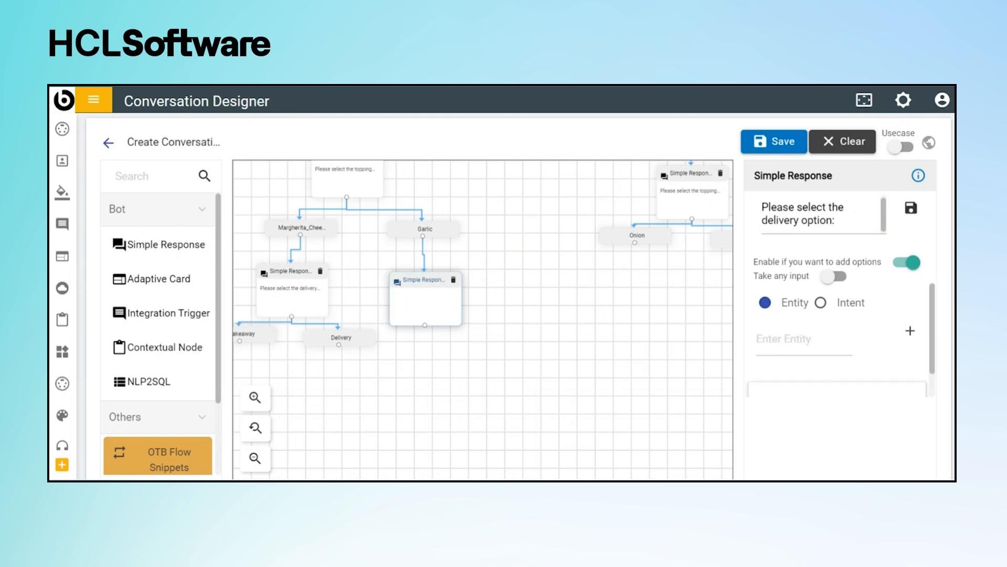
pyautogui.write('Delivery')
pyautogui.click(911, 330)
pyautogui.click(911, 208)
# - Adjust the positions of the Garlic delivery response and its Takeaway and Delivery nodes
pyautogui.moveTo(435, 305); pyautogui.dragTo(437, 291)
pyautogui.moveTo(435, 333); pyautogui.dragTo(434, 335)
pyautogui.moveTo(513, 339); pyautogui.dragTo(505, 341)
# - Add a Simple Response node with the text "Please select the delivery option:" below Onion and connect the two nodes
pyautogui.moveTo(621, 283); pyautogui.dragTo(420, 304)
pyautogui.moveTo(191, 247); pyautogui.dragTo(433, 328)
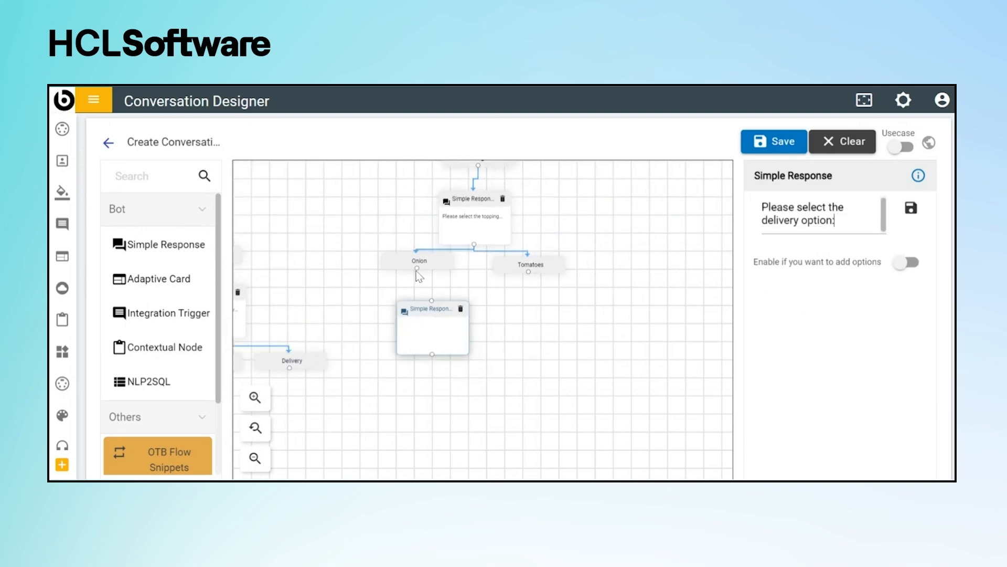
pyautogui.moveTo(417, 269); pyautogui.dragTo(432, 301)
# - Enable options on the Onion delivery response, add Takeaway and Delivery as entities, and save the response
pyautogui.click(899, 263)
pyautogui.click(766, 303)
pyautogui.click(797, 340)
pyautogui.write('Take away')
pyautogui.click(917, 330)
pyautogui.write('Delivery')
pyautogui.click(910, 330)
pyautogui.click(911, 208)
# - Spread out the Sicilian branch by moving Tomatoes away from Onion and arranging Onion's delivery response with its Takeaway and Delivery nodes
pyautogui.moveTo(445, 329); pyautogui.dragTo(456, 315)
pyautogui.moveTo(479, 222); pyautogui.dragTo(622, 192)
pyautogui.moveTo(530, 264); pyautogui.dragTo(698, 263)
pyautogui.moveTo(420, 260); pyautogui.dragTo(554, 250)
pyautogui.moveTo(458, 302); pyautogui.dragTo(555, 287)
pyautogui.moveTo(510, 363); pyautogui.dragTo(588, 363)
pyautogui.moveTo(443, 362); pyautogui.dragTo(499, 362)
pyautogui.moveTo(660, 287); pyautogui.dragTo(556, 256)
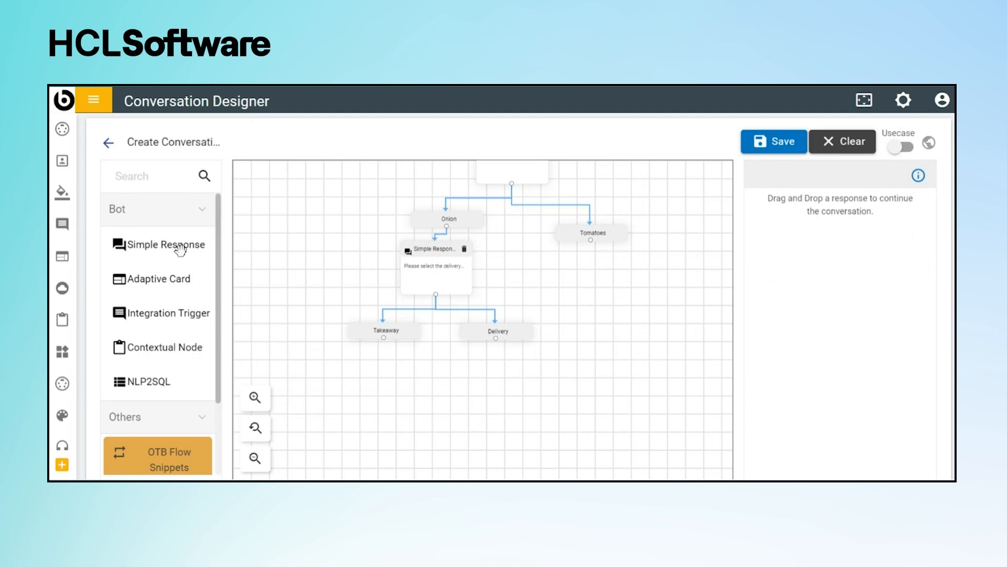
# - Add a Simple Response node connected below Tomatoes with the text "Please select the delivery option:"
pyautogui.moveTo(180, 250); pyautogui.dragTo(596, 286)
pyautogui.click(823, 210)
pyautogui.hotkey('ctrl', 'v')
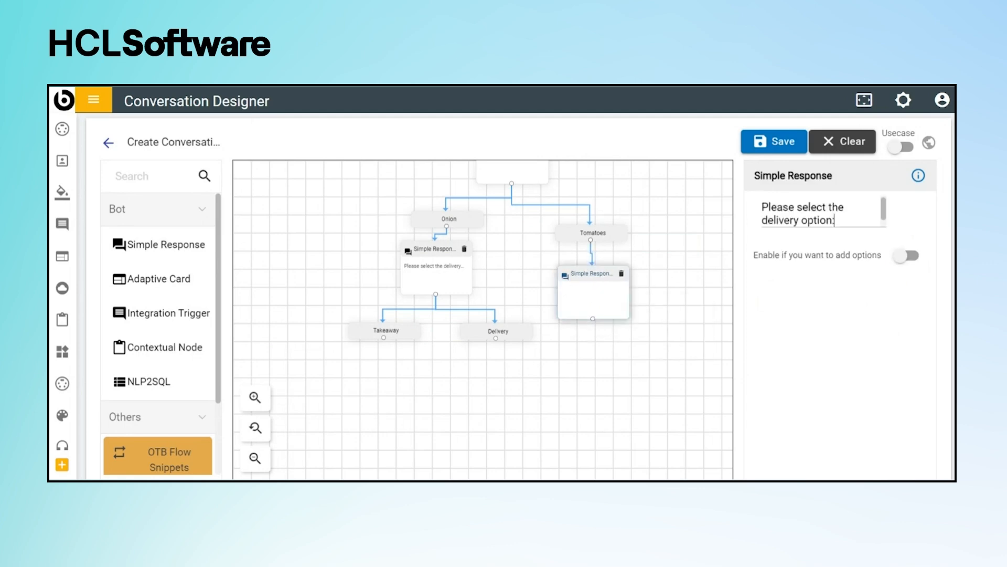
# - Enable options on the Tomatoes delivery response, add Takeaway and Delivery as entities, and save the response
pyautogui.click(906, 260)
pyautogui.click(766, 302)
pyautogui.click(807, 339)
pyautogui.write('Takeaway')
pyautogui.click(917, 331)
pyautogui.write('Delivery')
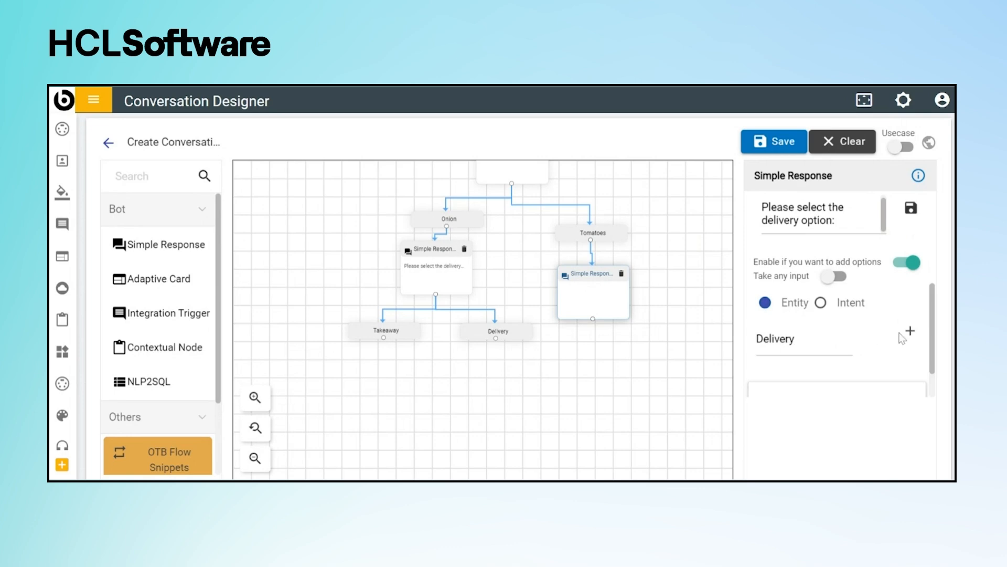
pyautogui.click(910, 331)
pyautogui.click(911, 207)
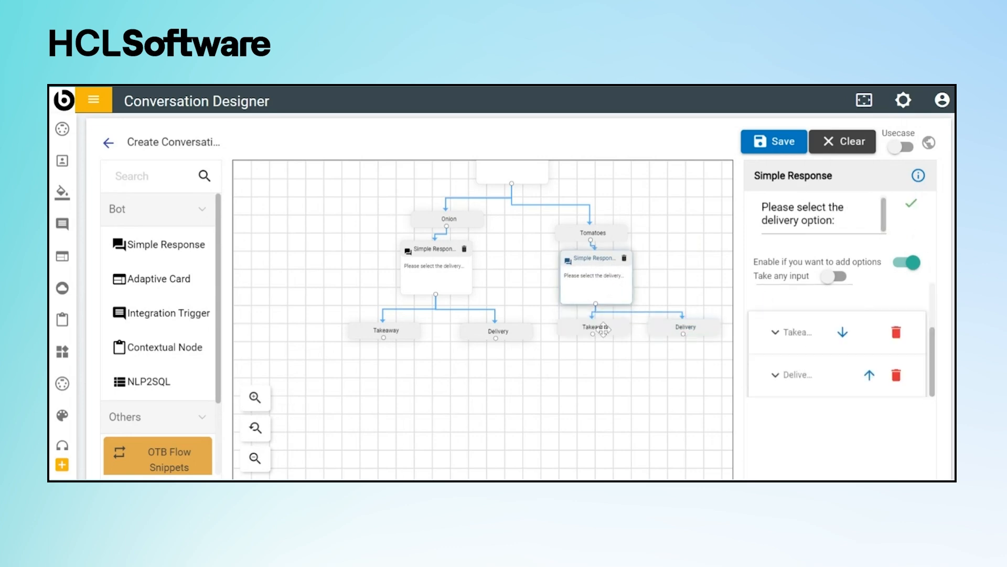
pyautogui.moveTo(604, 330); pyautogui.dragTo(599, 335)
# - Add a Simple Response node below Takeaway in the Margherita Cheese branch and connect the two nodes
pyautogui.moveTo(270, 279); pyautogui.dragTo(594, 244)
pyautogui.moveTo(347, 236); pyautogui.dragTo(452, 225)
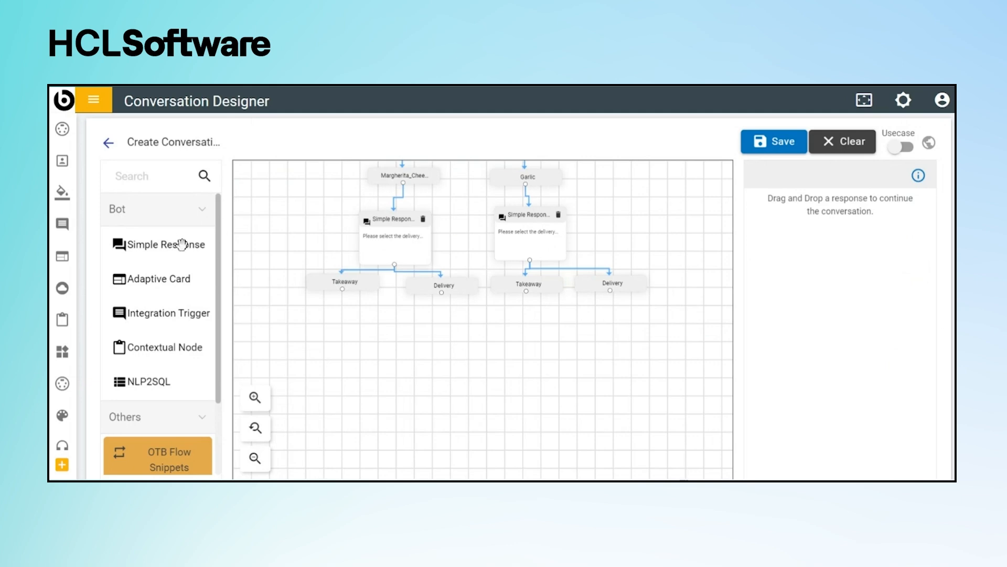
pyautogui.moveTo(181, 244); pyautogui.dragTo(360, 370)
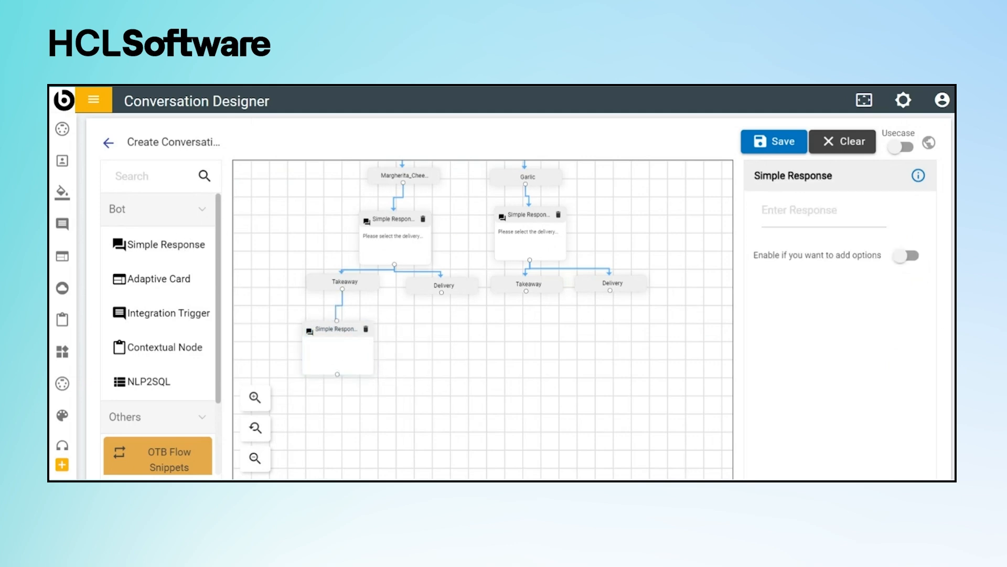
pyautogui.moveTo(342, 289); pyautogui.dragTo(342, 360)
# - Begin the Takeaway response text with "Thanks for the order.<br><br> I hope the solution was helpful. I would appreciate"
pyautogui.write('Thanks for the order.<br>')
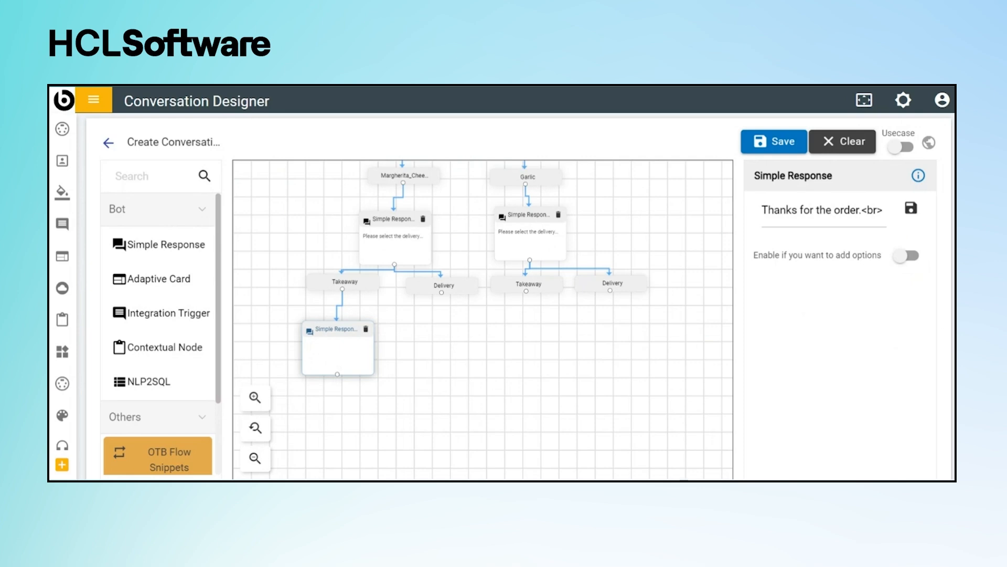
pyautogui.write('<br>')
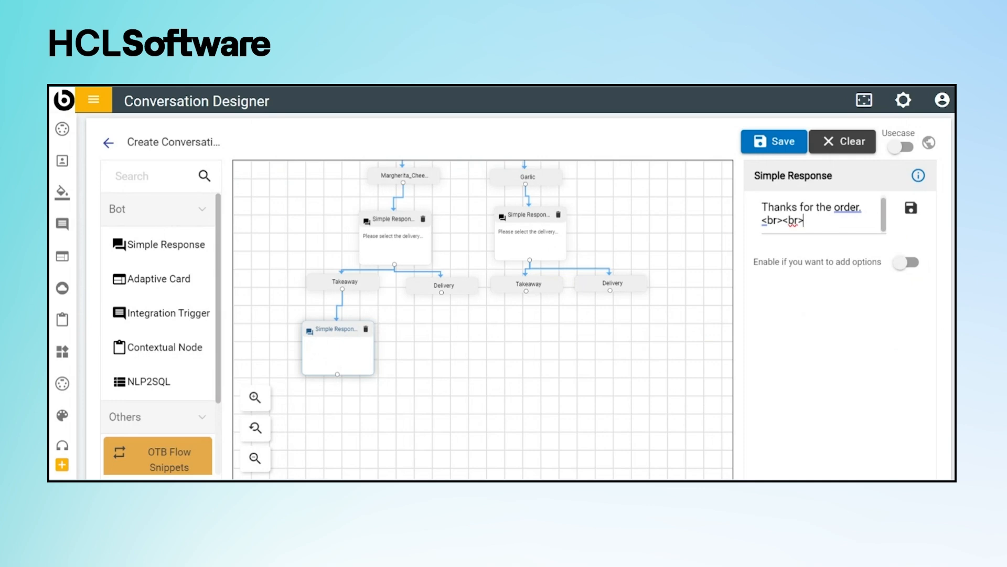
pyautogui.write('solution was help')
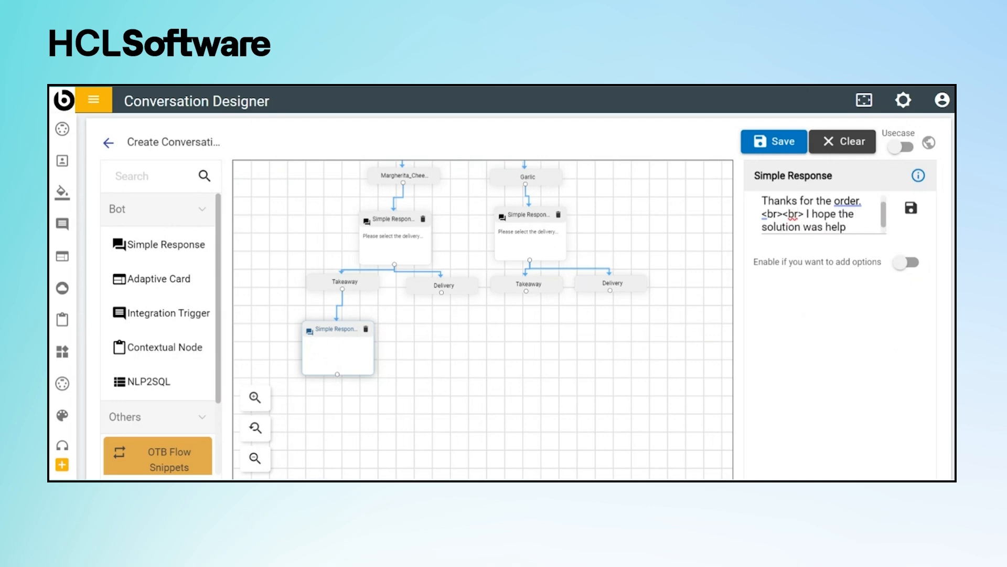
pyautogui.write('ful. I would appreciate')
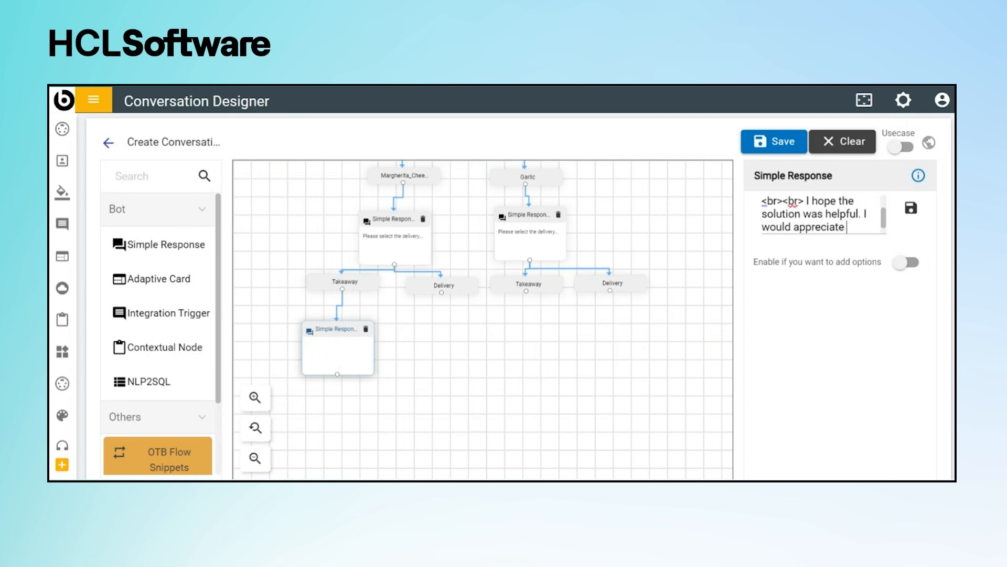
# - Finish the text with "if could share your feedback by clicking "Yes" or "No" to help me finetune my response.", copy it, and save the response
pyautogui.write(' if could share y')
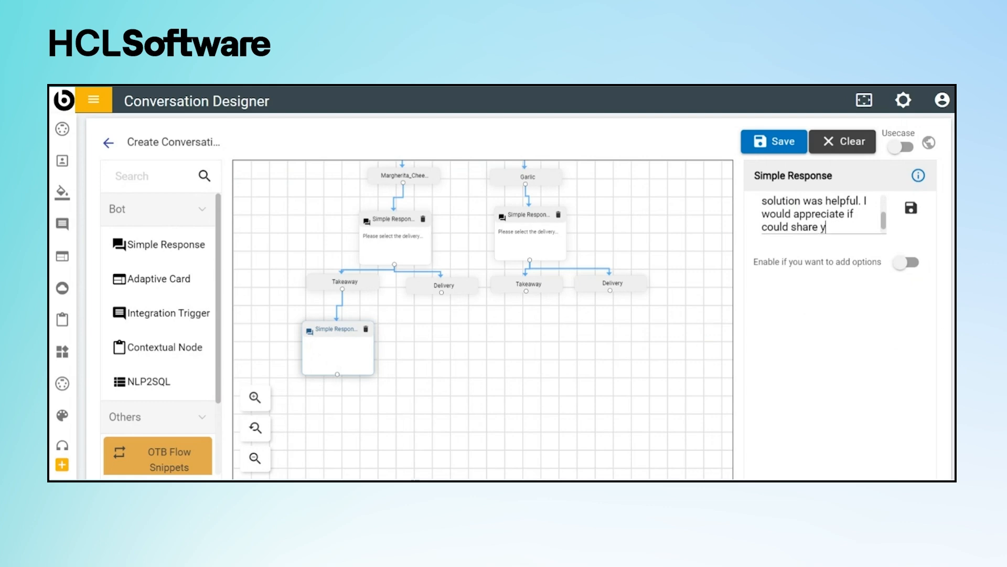
pyautogui.write('our feedback by cli')
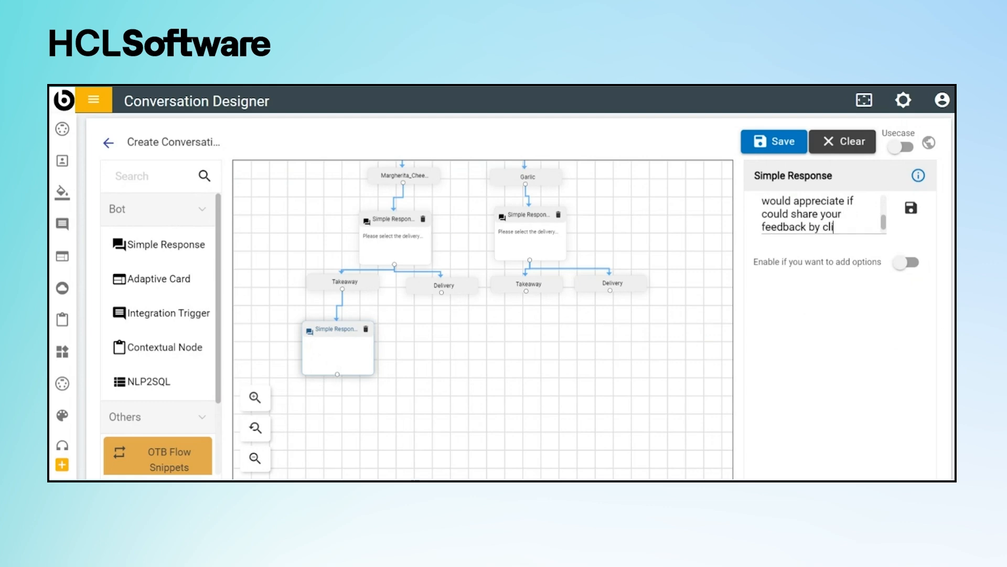
pyautogui.write('"Yes" or "No" to help')
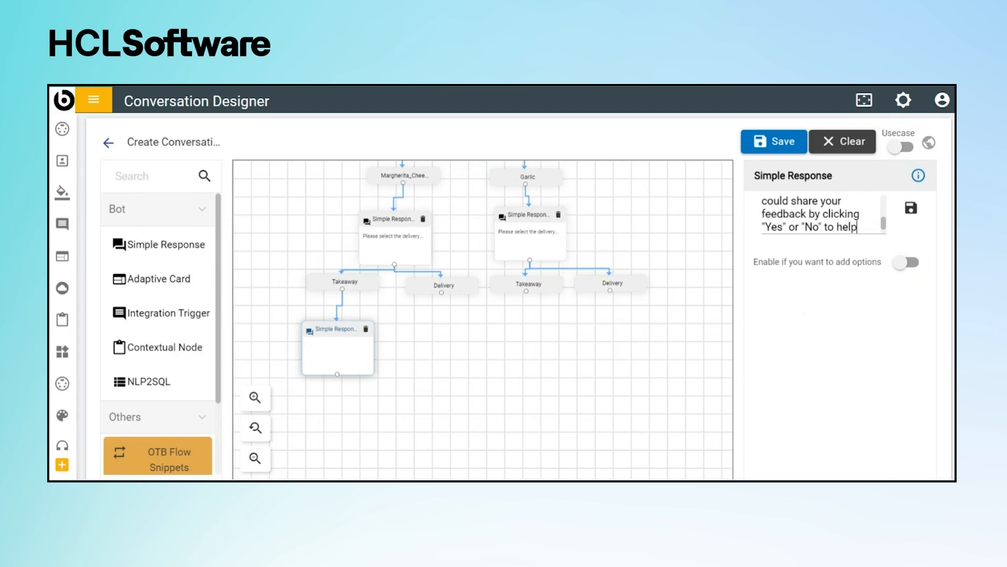
pyautogui.write(' me finetune my response.')
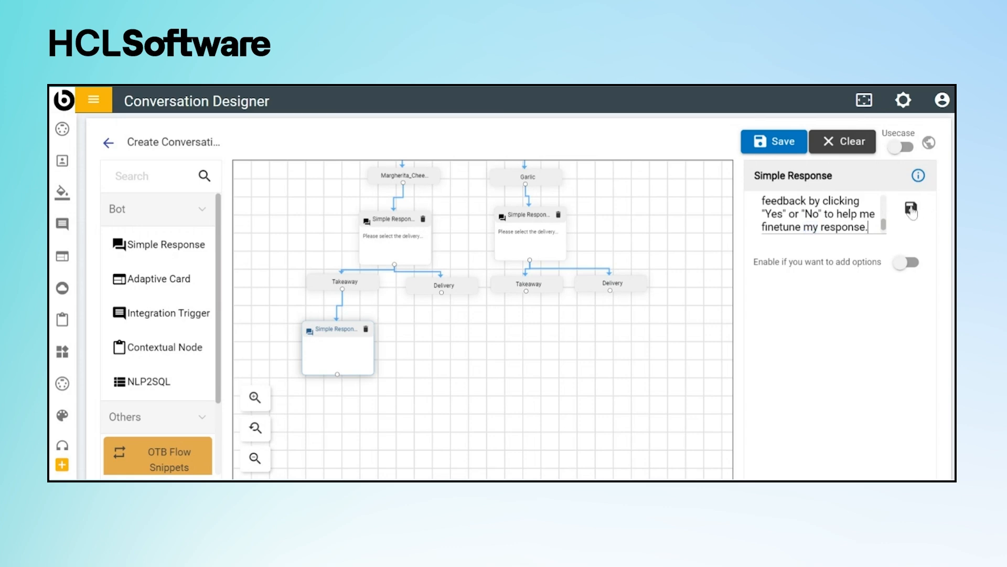
pyautogui.hotkey('ctrl', 'a')
pyautogui.hotkey('ctrl', 'c')
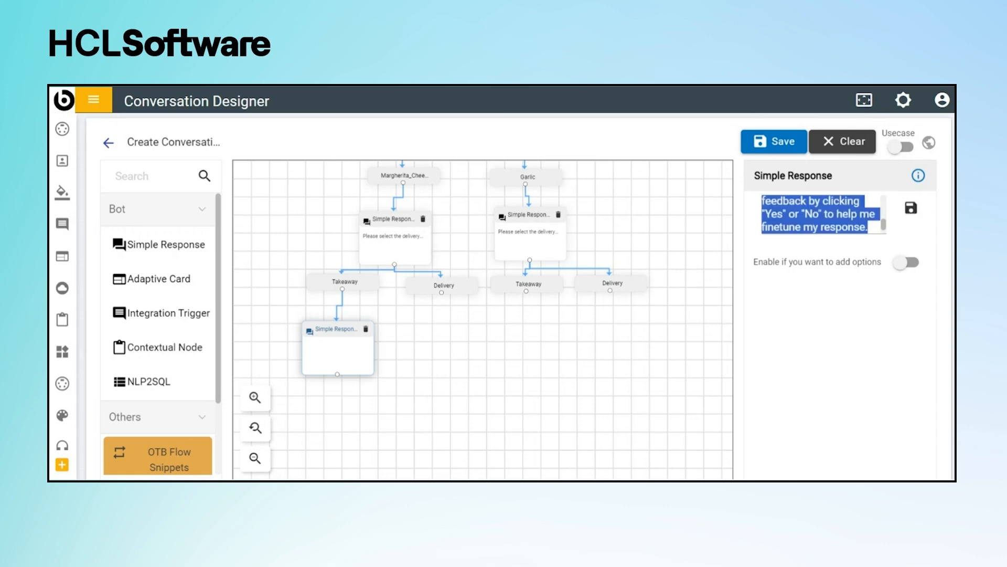
pyautogui.click(911, 209)
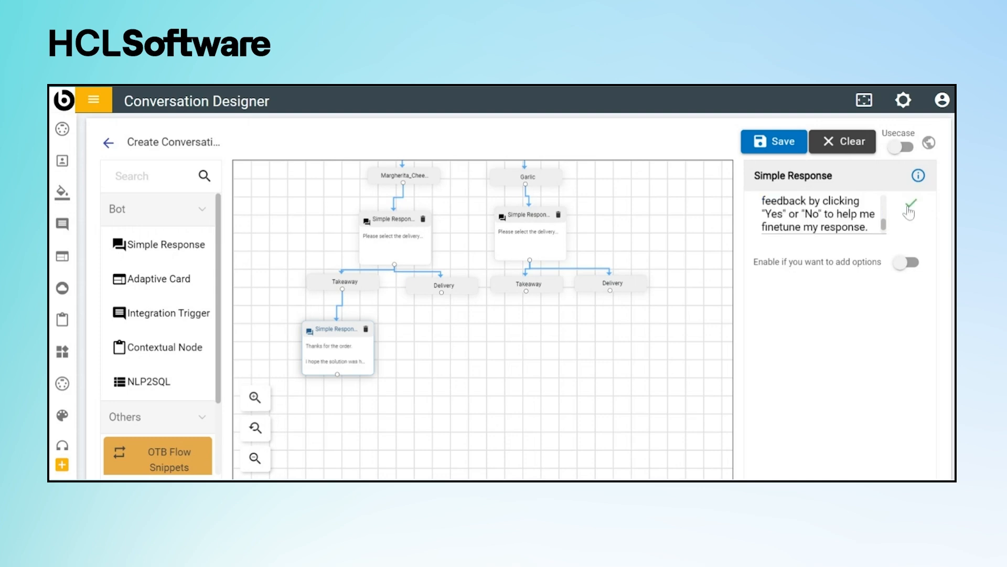
# - Add a Simple Response node below Delivery in the Margherita Cheese branch and connect the two nodes
pyautogui.moveTo(454, 361); pyautogui.dragTo(382, 301)
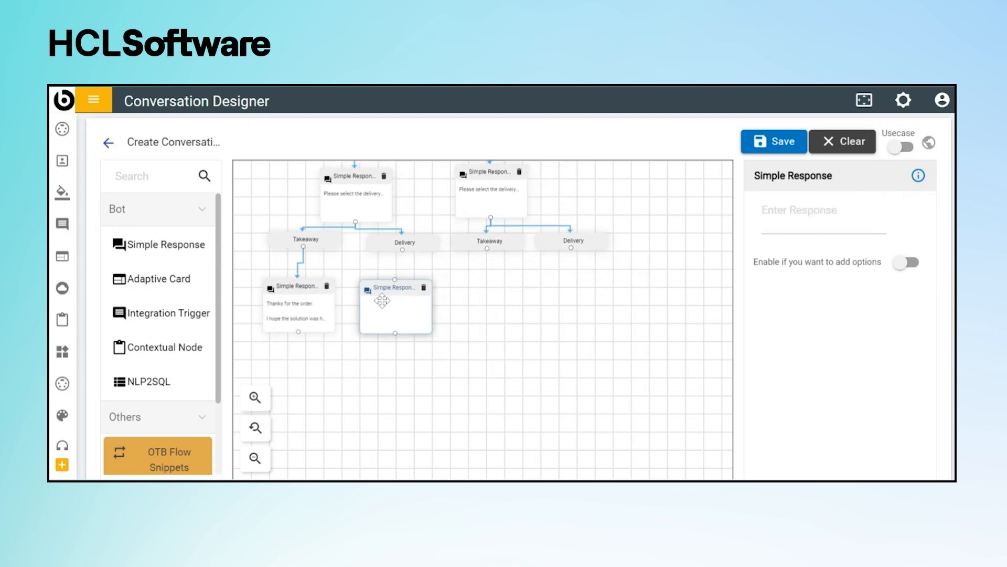
pyautogui.moveTo(402, 250); pyautogui.dragTo(397, 282)
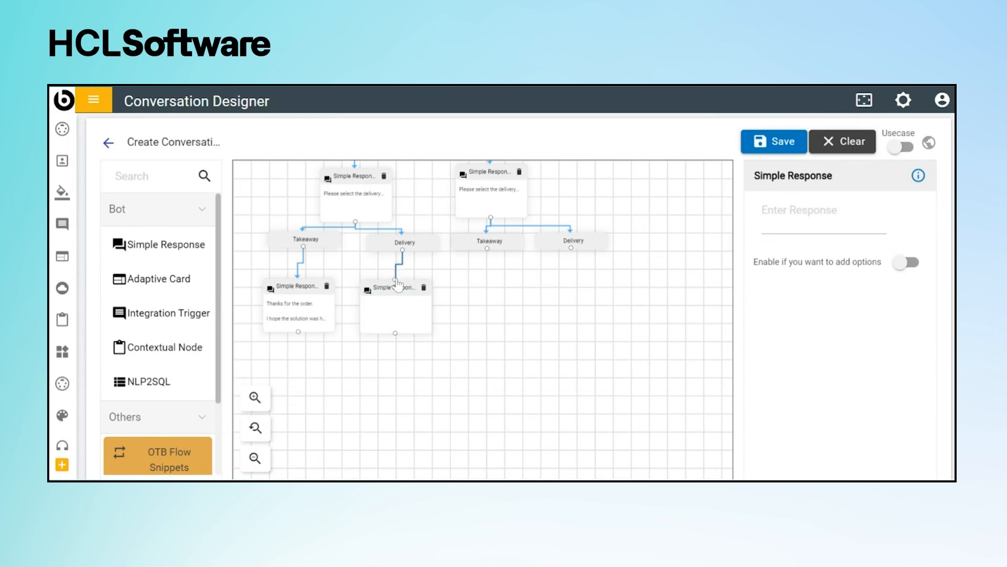
# - Paste the copied thank-you text into the Delivery response of the Margherita Cheese branch and save it
pyautogui.click(401, 303)
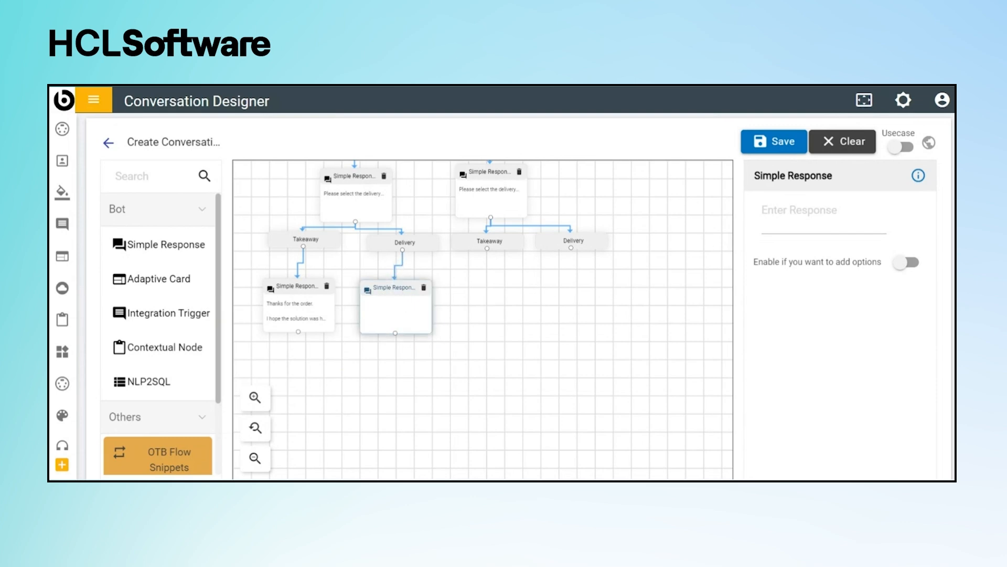
pyautogui.hotkey('ctrl', 'v')
pyautogui.click(909, 208)
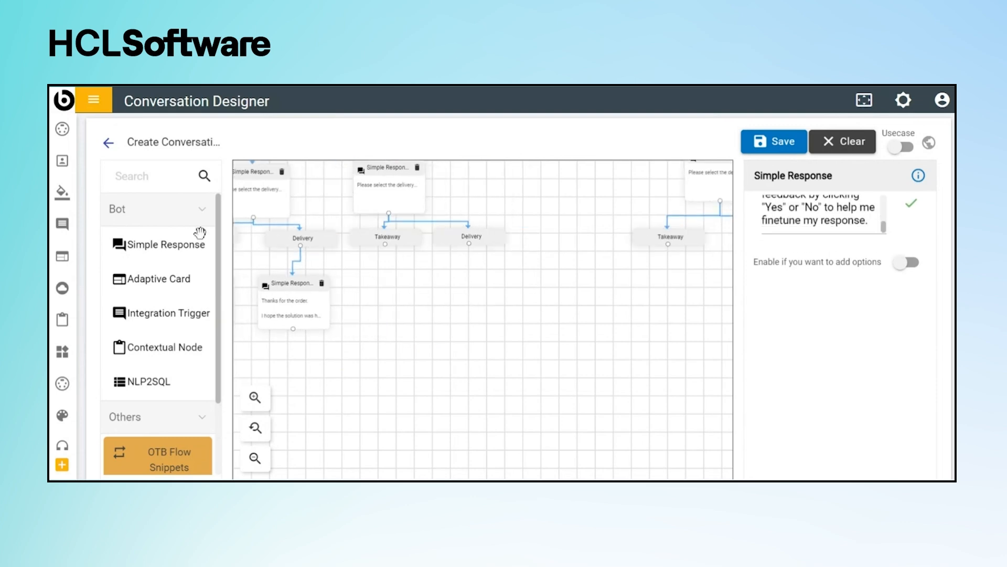
# - Add a Simple Response node connected below Takeaway in the Garlic branch, with the copied thank-you text, and save it
pyautogui.moveTo(195, 246)
pyautogui.mouseDown()
pyautogui.moveTo(409, 321)
pyautogui.moveTo(371, 304)
pyautogui.mouseUp()
pyautogui.moveTo(384, 238)
pyautogui.mouseDown()
pyautogui.moveTo(393, 238)
pyautogui.moveTo(395, 283)
pyautogui.mouseUp()
pyautogui.click(395, 303)
pyautogui.hotkey('ctrl', 'v')
pyautogui.click(911, 207)
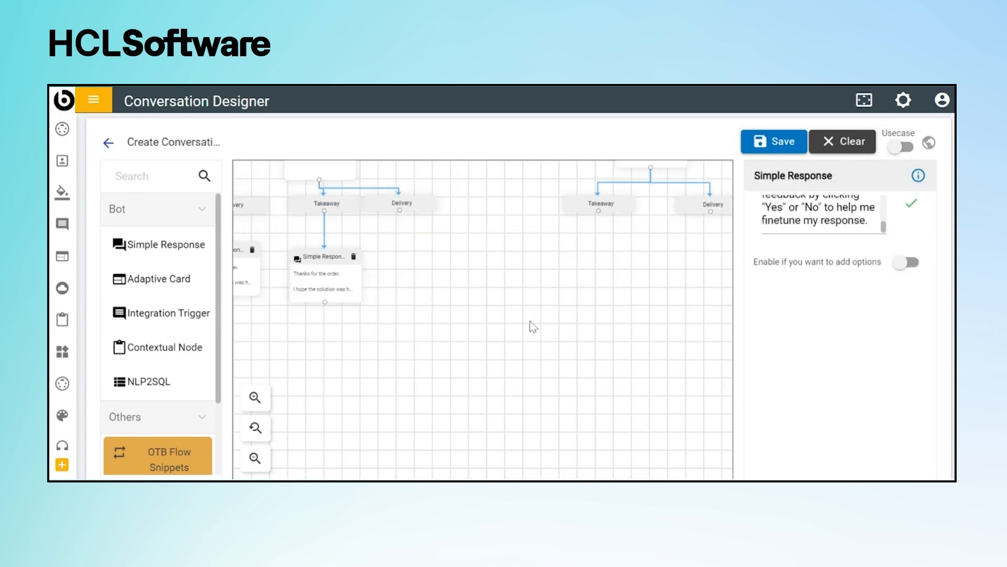
# - Add a Simple Response node connected below Delivery in the Garlic branch, with the copied thank-you text, and save it
pyautogui.moveTo(157, 245); pyautogui.dragTo(404, 261)
pyautogui.hotkey('ctrl', 'v')
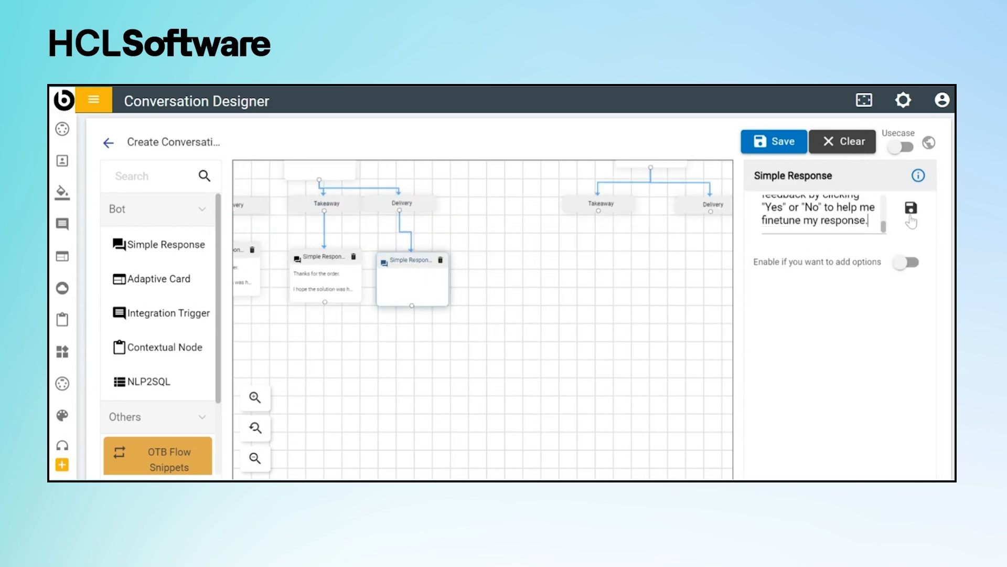
pyautogui.click(911, 207)
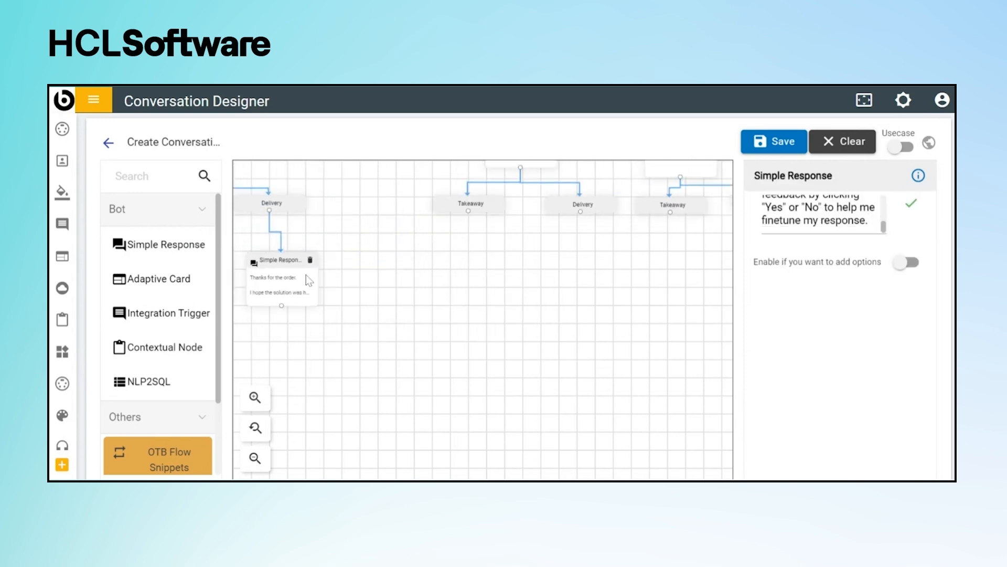
# - Add a Simple Response node connected below Takeaway in the Onion branch, with the copied thank-you text, and save it
pyautogui.moveTo(149, 247); pyautogui.dragTo(450, 278)
pyautogui.moveTo(468, 211); pyautogui.dragTo(478, 273)
pyautogui.hotkey('ctrl', 'v')
pyautogui.click(911, 207)
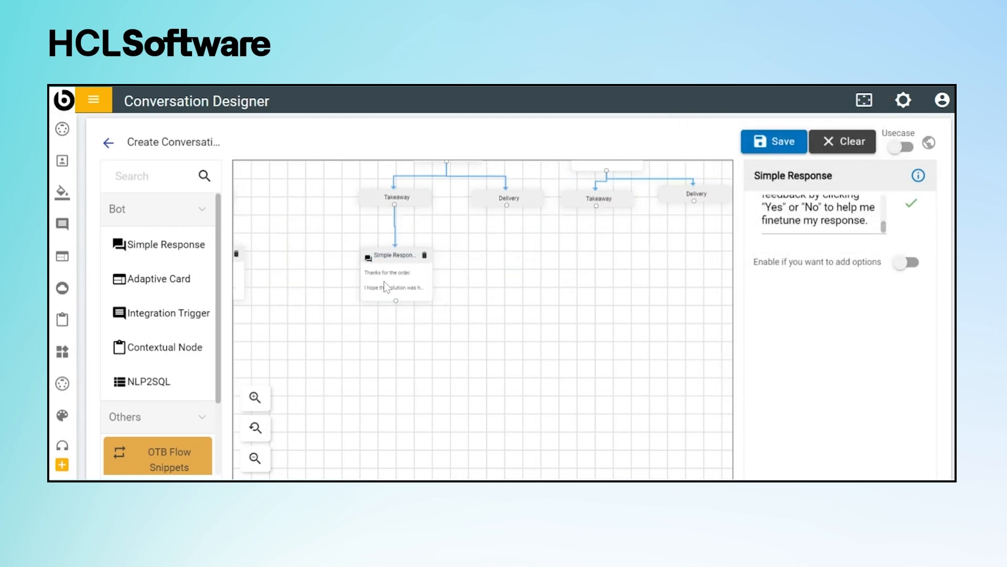
# - Add a Simple Response node connected below Delivery in the Onion branch, with the copied thank-you text, and save it
pyautogui.moveTo(157, 244); pyautogui.dragTo(527, 279)
pyautogui.moveTo(507, 213); pyautogui.dragTo(503, 276)
pyautogui.moveTo(503, 269); pyautogui.dragTo(494, 312)
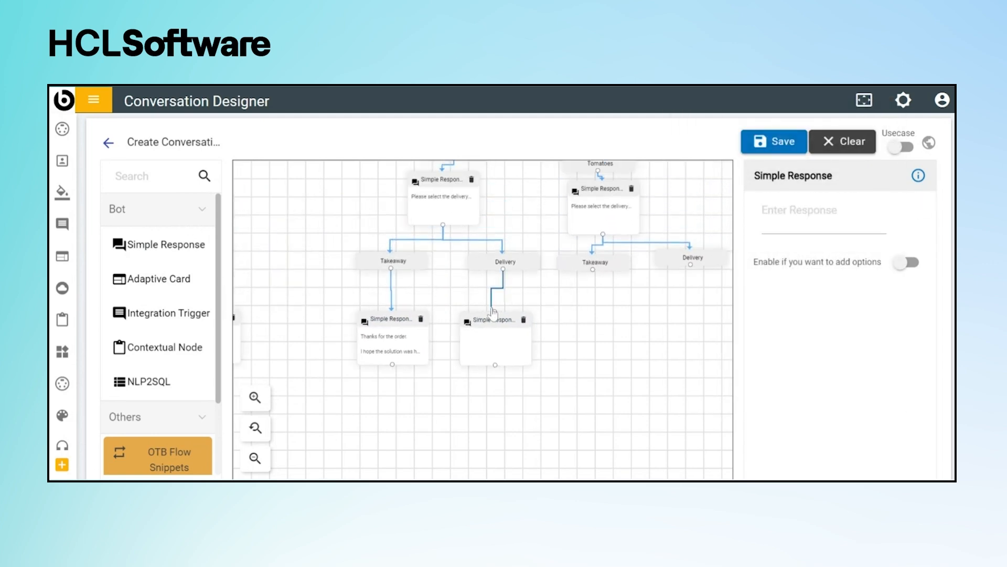
pyautogui.click(797, 210)
pyautogui.hotkey('ctrl', 'v')
pyautogui.click(911, 207)
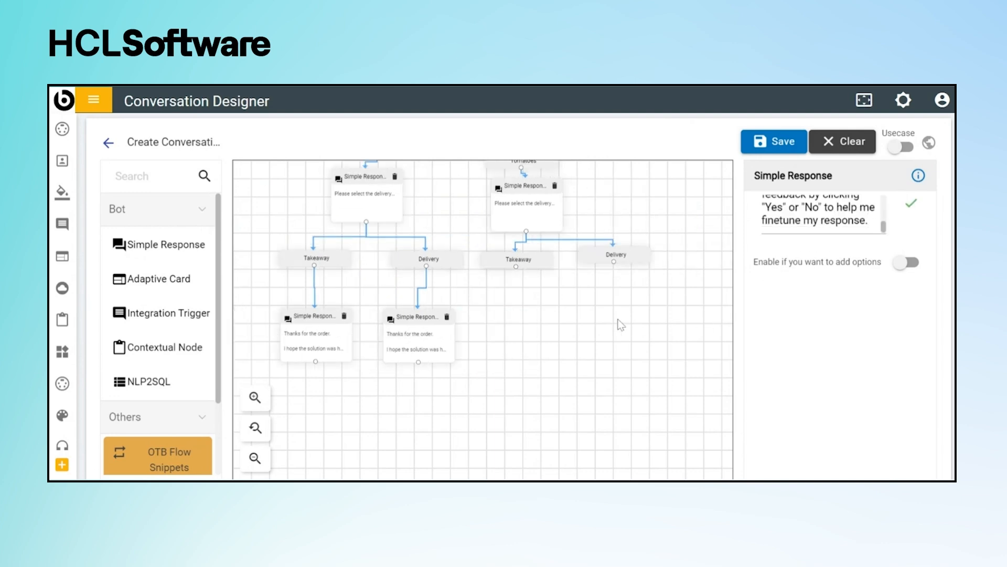
# - Add a Simple Response node connected below Takeaway in the Tomatoes branch, with the copied thank-you text, and save it
pyautogui.moveTo(139, 244); pyautogui.dragTo(496, 342)
pyautogui.moveTo(516, 267); pyautogui.dragTo(523, 319)
pyautogui.click(521, 326)
pyautogui.click(764, 212)
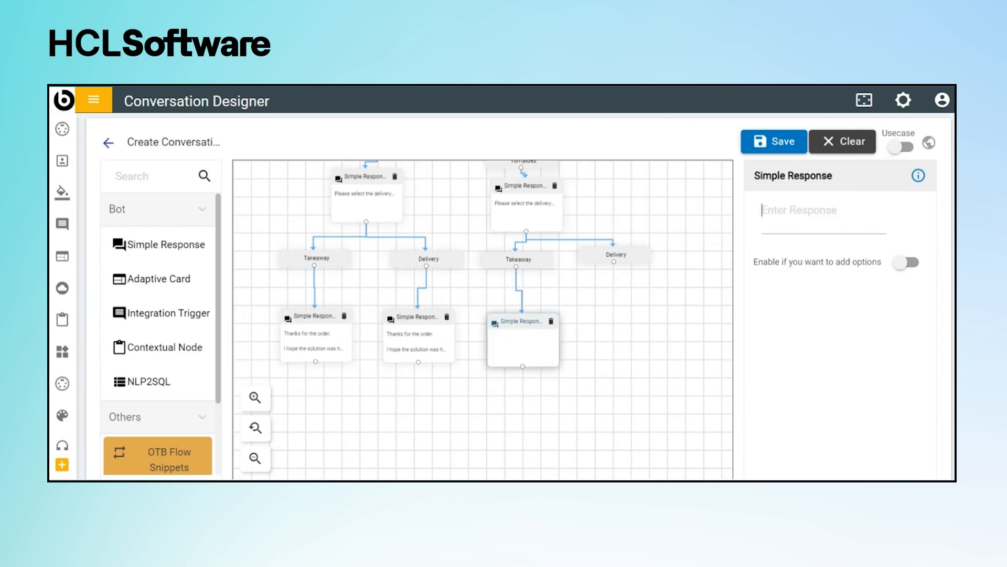
pyautogui.hotkey('ctrl', 'v')
pyautogui.click(909, 209)
# - Add a Simple Response node connected below Delivery in the Tomatoes branch, with the copied thank-you text, and save it
pyautogui.moveTo(159, 245); pyautogui.dragTo(612, 320)
pyautogui.moveTo(639, 329); pyautogui.dragTo(609, 319)
pyautogui.moveTo(614, 262); pyautogui.dragTo(617, 314)
pyautogui.click(617, 328)
pyautogui.click(787, 213)
pyautogui.hotkey('ctrl', 'v')
pyautogui.click(910, 209)
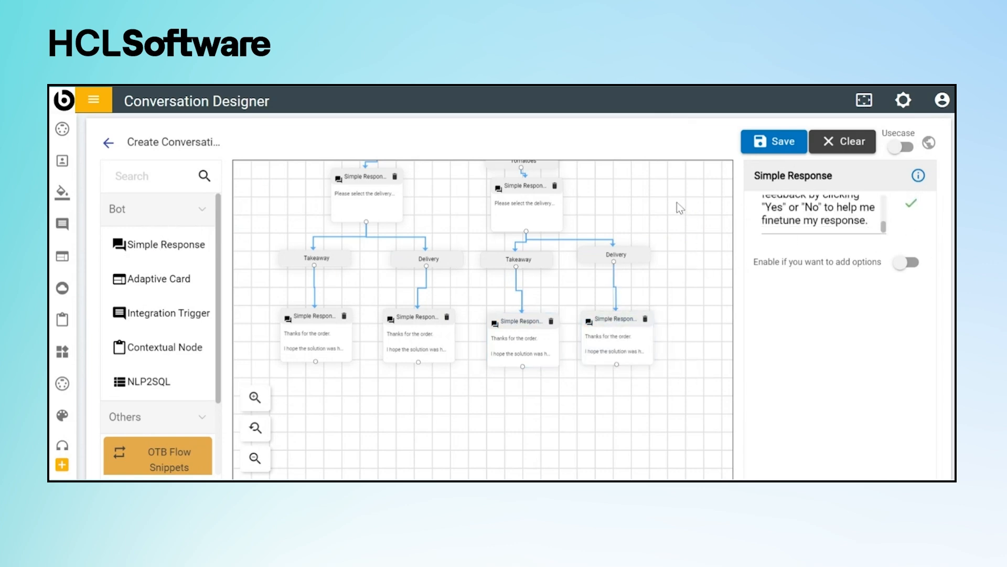
# - Save the conversation under the suggested name "buy a pizza"
pyautogui.moveTo(677, 202); pyautogui.dragTo(671, 300)
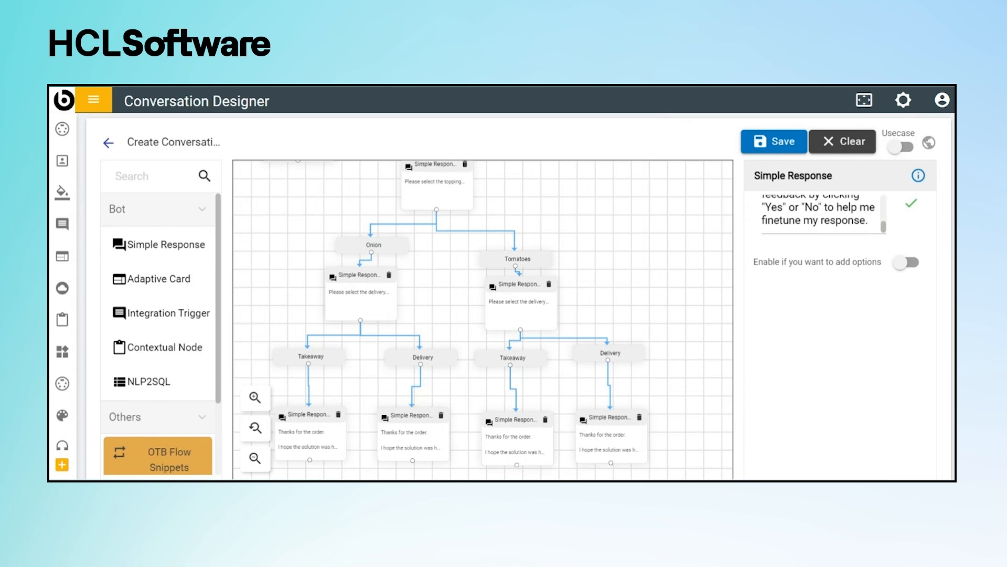
pyautogui.moveTo(664, 238); pyautogui.dragTo(704, 255)
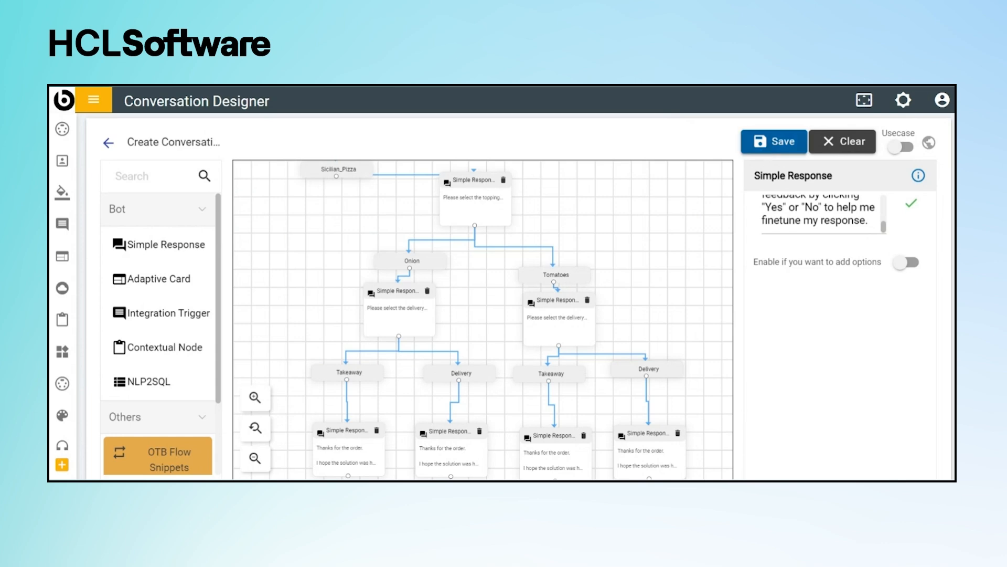
pyautogui.click(774, 141)
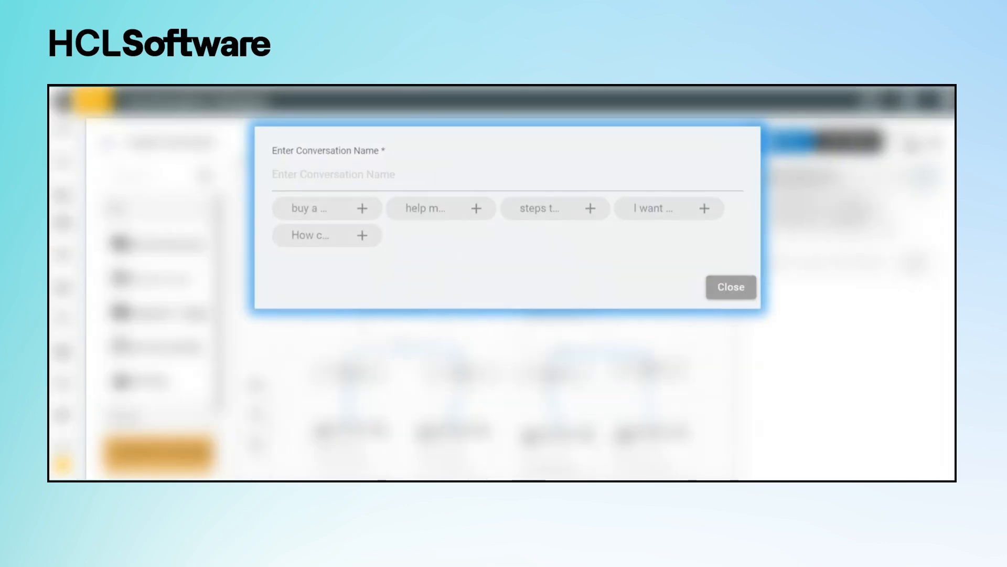
pyautogui.click(367, 209)
pyautogui.click(695, 230)
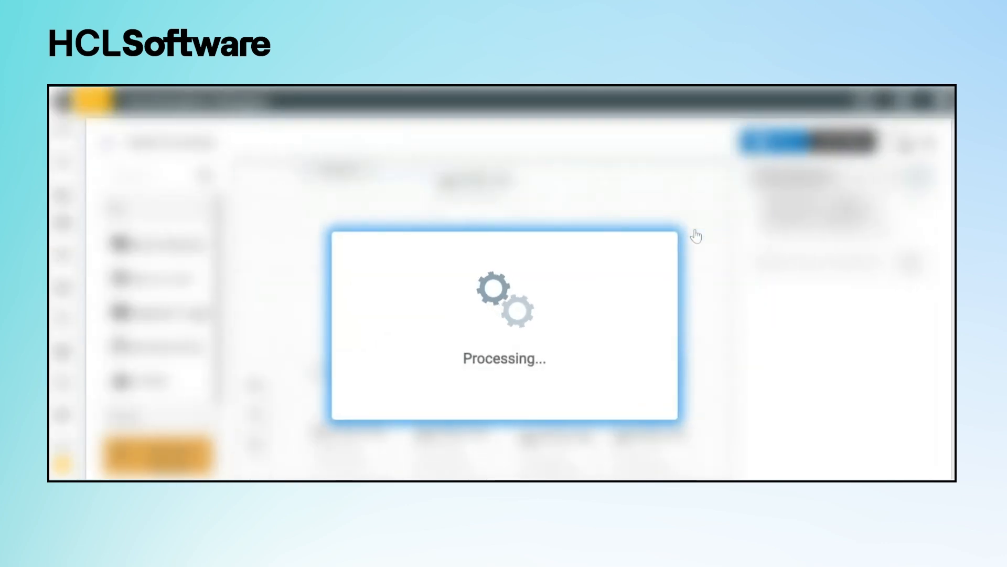
pyautogui.click(648, 383)
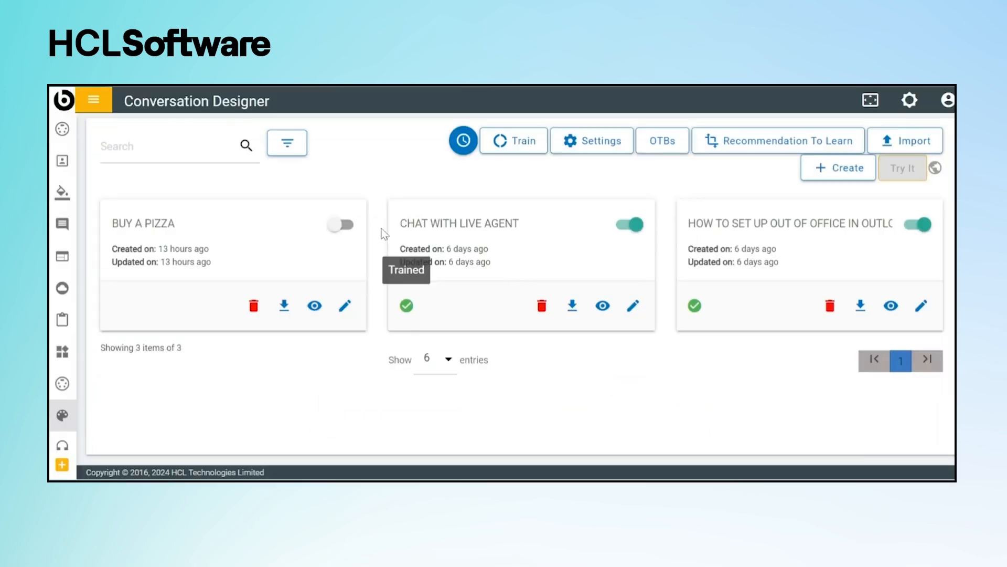
# - Enable the Buy a Pizza conversation
pyautogui.click(341, 224)
pyautogui.click(641, 388)
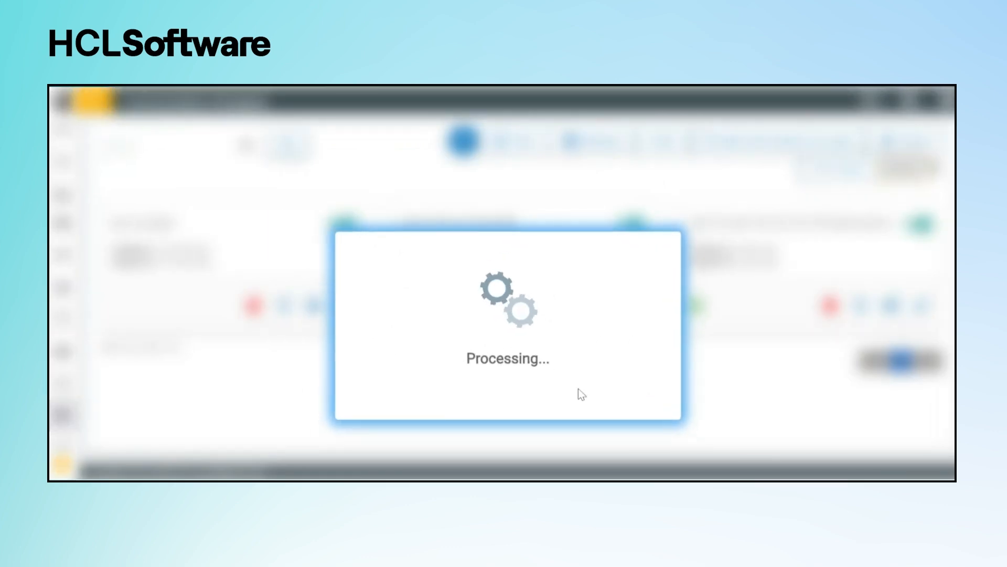
pyautogui.click(643, 383)
# - Open the Buy a Pizza conversation for editing and select the Takeaway thank-you response in the Margherita Cheese branch
pyautogui.click(345, 309)
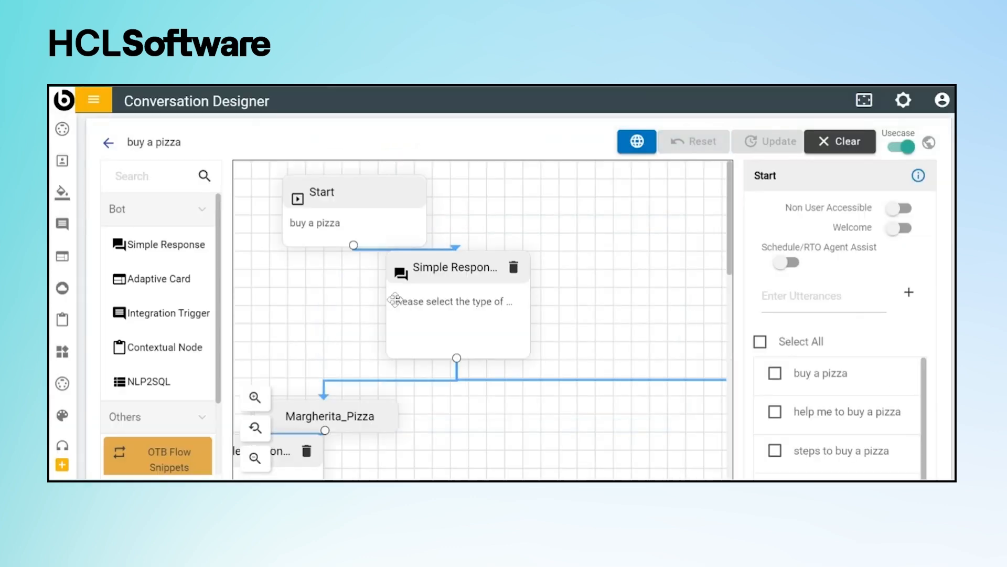
pyautogui.click(262, 460)
pyautogui.click(262, 460)
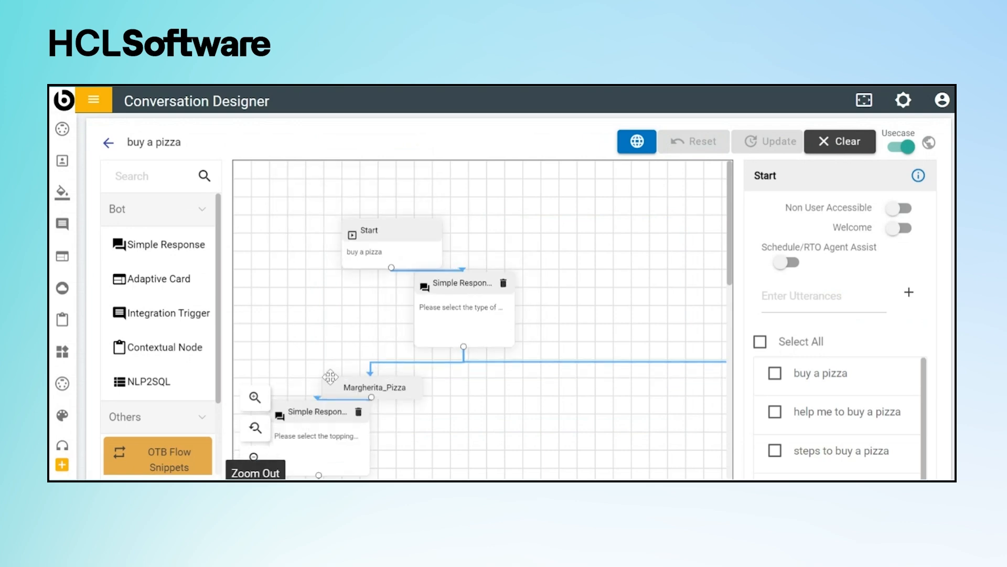
pyautogui.scroll(-3, 341, 238)
pyautogui.scroll(-6, 467, 348)
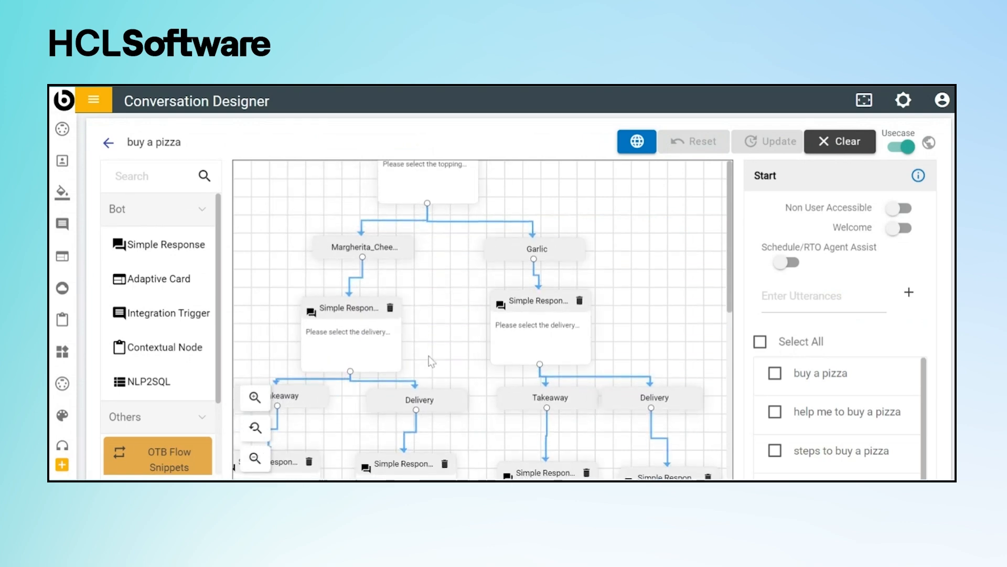
pyautogui.click(298, 310)
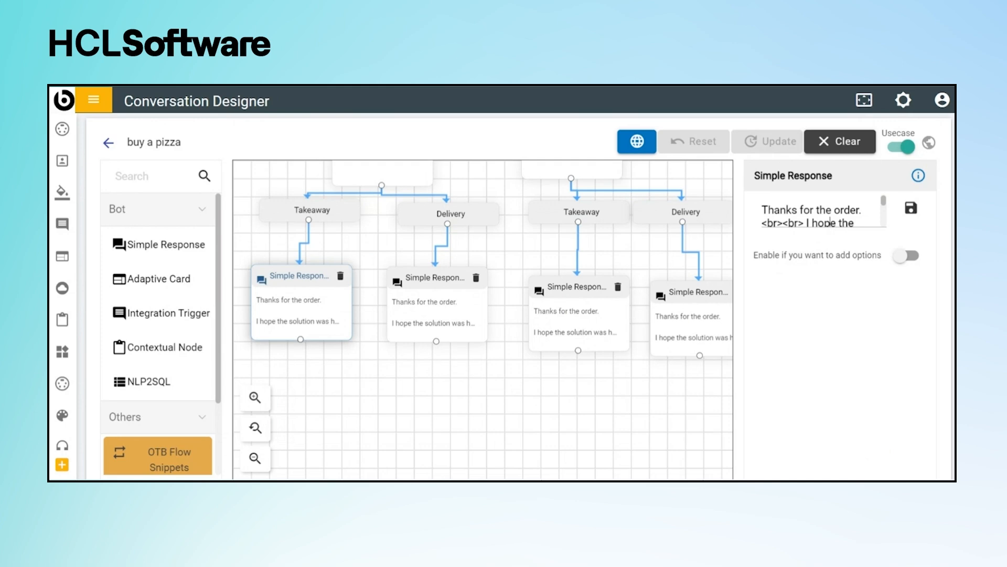
pyautogui.click(831, 226)
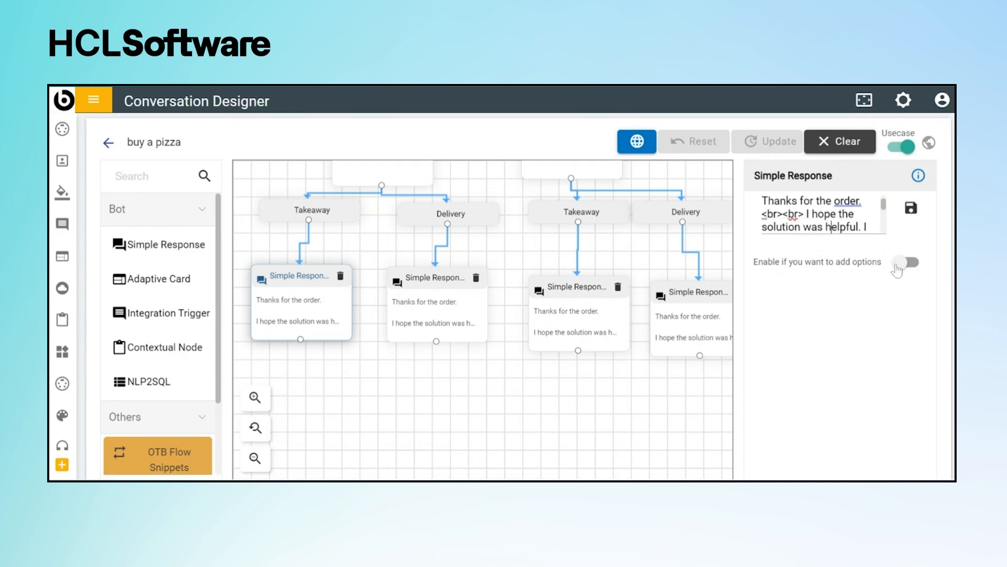
# - Enable options on the Margherita Cheese Takeaway response, add the entities "Yes" and "No", and save it
pyautogui.click(907, 261)
pyautogui.click(765, 303)
pyautogui.click(797, 338)
pyautogui.write('Yes')
pyautogui.press('Return')
pyautogui.write('No')
pyautogui.press('Return')
pyautogui.click(911, 208)
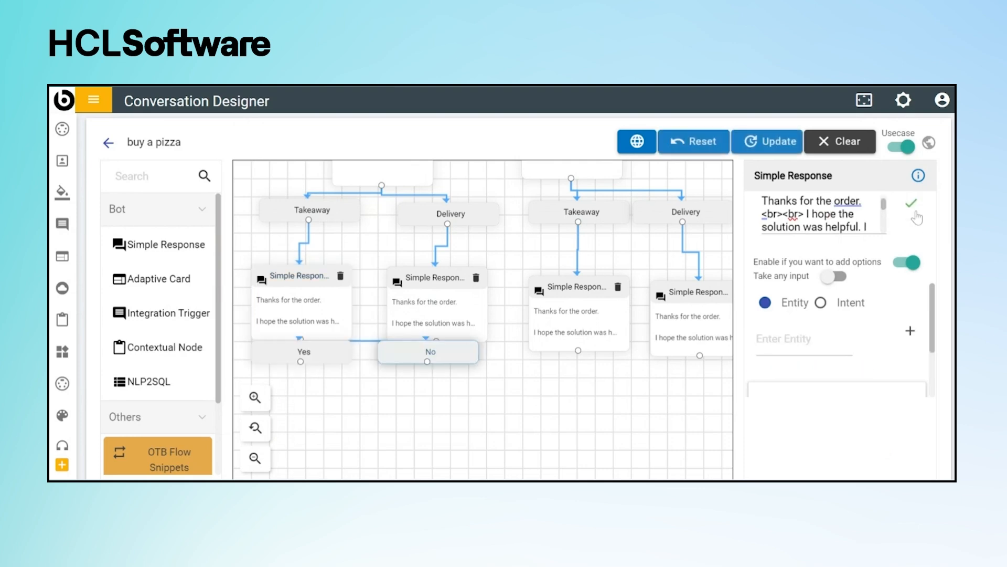
# - Rearrange the Yes and No nodes so they sit apart, below the Margherita Cheese Takeaway response
pyautogui.moveTo(374, 284); pyautogui.dragTo(445, 192)
pyautogui.moveTo(363, 269); pyautogui.dragTo(275, 269)
pyautogui.moveTo(475, 263); pyautogui.dragTo(372, 267)
pyautogui.moveTo(292, 262); pyautogui.dragTo(279, 315)
pyautogui.moveTo(394, 268); pyautogui.dragTo(416, 367)
pyautogui.moveTo(283, 316); pyautogui.dragTo(291, 367)
pyautogui.moveTo(502, 312); pyautogui.dragTo(364, 329)
# - Enable options on the Margherita Cheese Delivery response, add the entities "Yes" and "No", and save it
pyautogui.click(342, 235)
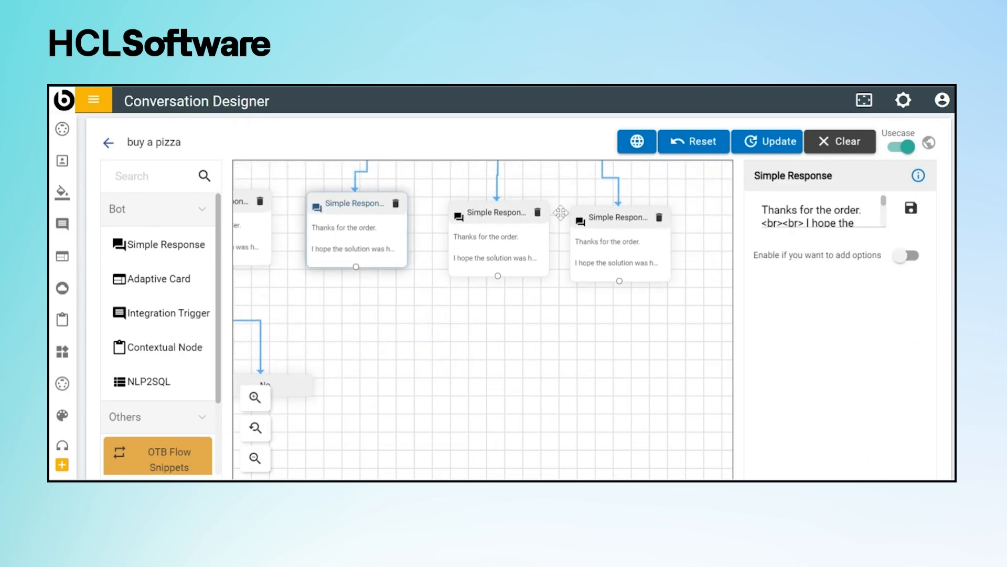
pyautogui.click(903, 257)
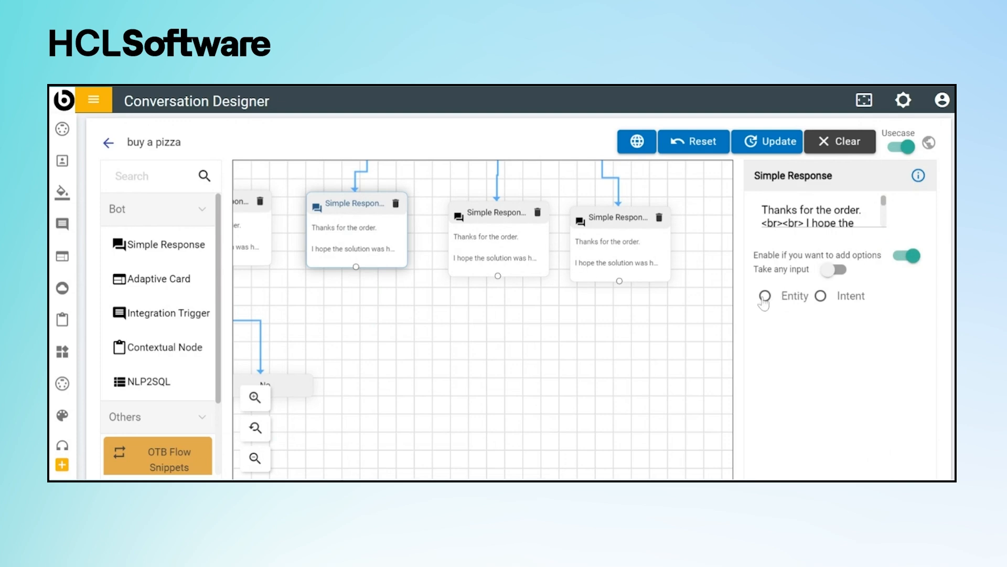
pyautogui.click(765, 297)
pyautogui.write('Yes')
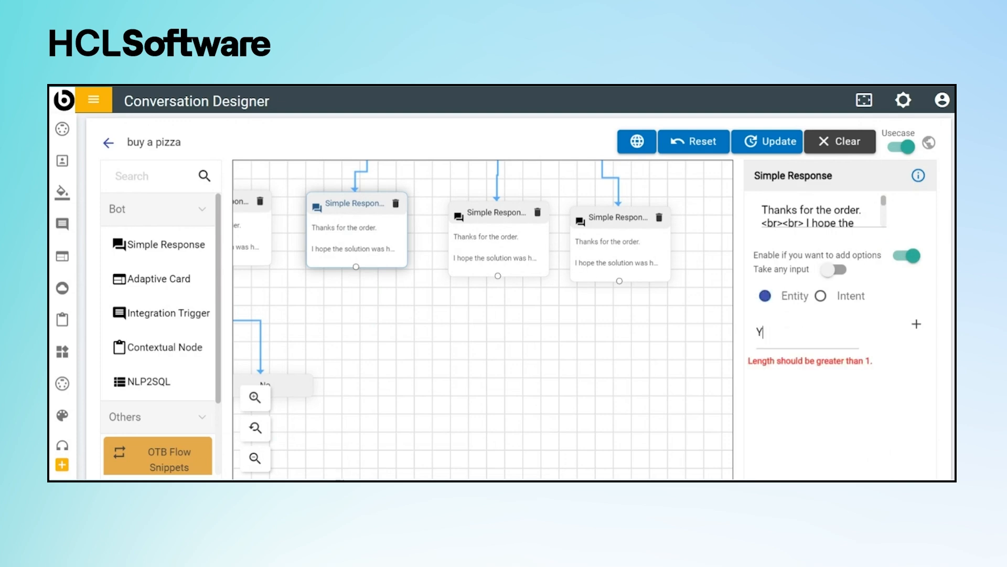
pyautogui.click(917, 324)
pyautogui.write('No')
pyautogui.click(917, 324)
pyautogui.click(910, 207)
# - Place the Yes and No nodes below the Margherita Cheese Delivery response
pyautogui.moveTo(331, 341); pyautogui.dragTo(329, 339)
pyautogui.moveTo(487, 281); pyautogui.dragTo(426, 334)
pyautogui.moveTo(526, 331); pyautogui.dragTo(393, 310)
# - Enable options on the Garlic Takeaway response, add the entities "Yes" and "No", and save it
pyautogui.click(334, 252)
pyautogui.click(900, 256)
pyautogui.write('Yes')
pyautogui.click(910, 324)
pyautogui.write('No')
pyautogui.click(910, 324)
pyautogui.click(912, 208)
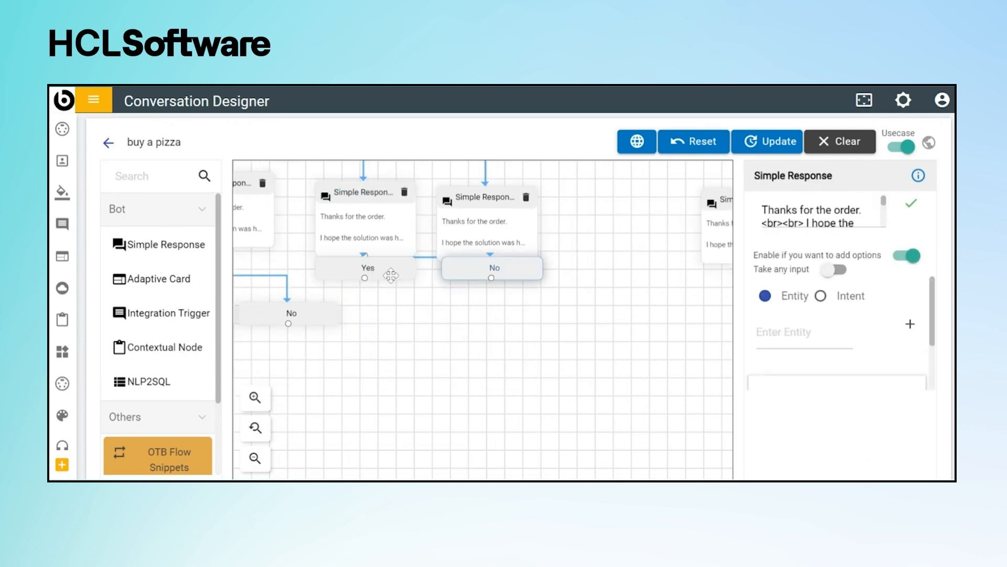
# - Place the Yes and No nodes below the Garlic Takeaway response and move the Garlic Delivery response farther away
pyautogui.moveTo(390, 276); pyautogui.dragTo(396, 358)
pyautogui.moveTo(498, 280); pyautogui.dragTo(481, 360)
pyautogui.moveTo(328, 403); pyautogui.dragTo(265, 399)
pyautogui.moveTo(428, 231); pyautogui.dragTo(453, 231)
pyautogui.moveTo(518, 296); pyautogui.dragTo(457, 279)
pyautogui.moveTo(400, 200); pyautogui.dragTo(459, 200)
# - Enable options on the Garlic Delivery response, add the entities "Yes" and "No", and save it
pyautogui.click(901, 256)
pyautogui.write('Yes')
pyautogui.click(910, 324)
pyautogui.write('No')
pyautogui.click(910, 324)
pyautogui.click(911, 207)
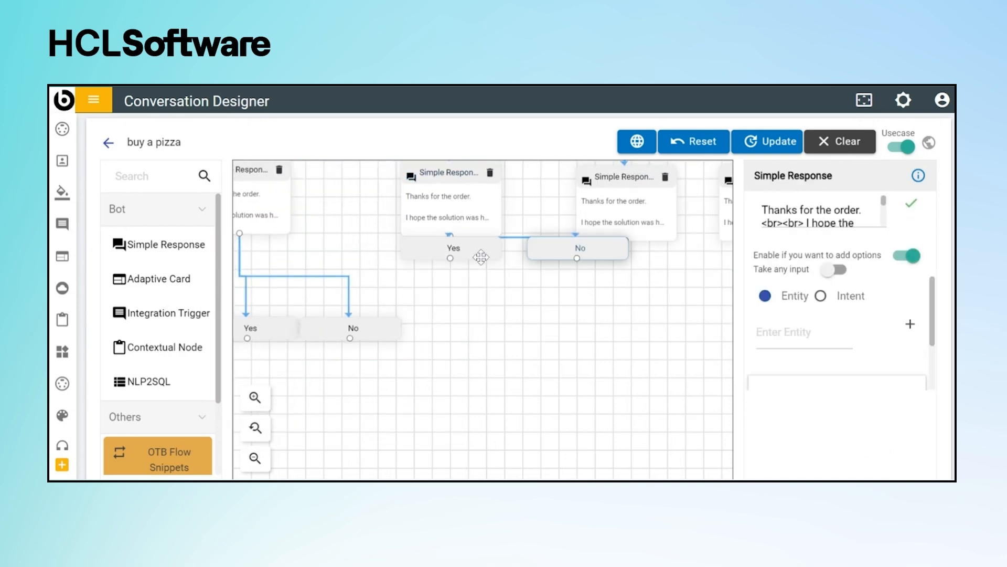
# - Place the Yes and No nodes below the Garlic Delivery response
pyautogui.moveTo(476, 255); pyautogui.dragTo(488, 331)
pyautogui.moveTo(584, 254); pyautogui.dragTo(577, 326)
pyautogui.moveTo(558, 219); pyautogui.dragTo(331, 382)
pyautogui.moveTo(473, 291); pyautogui.dragTo(503, 202)
# - Enable options on the Onion Takeaway response, add the entities "Yes" and "No", and save it
pyautogui.moveTo(446, 263); pyautogui.dragTo(466, 266)
pyautogui.click(900, 257)
pyautogui.write('Yes')
pyautogui.click(911, 323)
pyautogui.write('No')
pyautogui.click(910, 323)
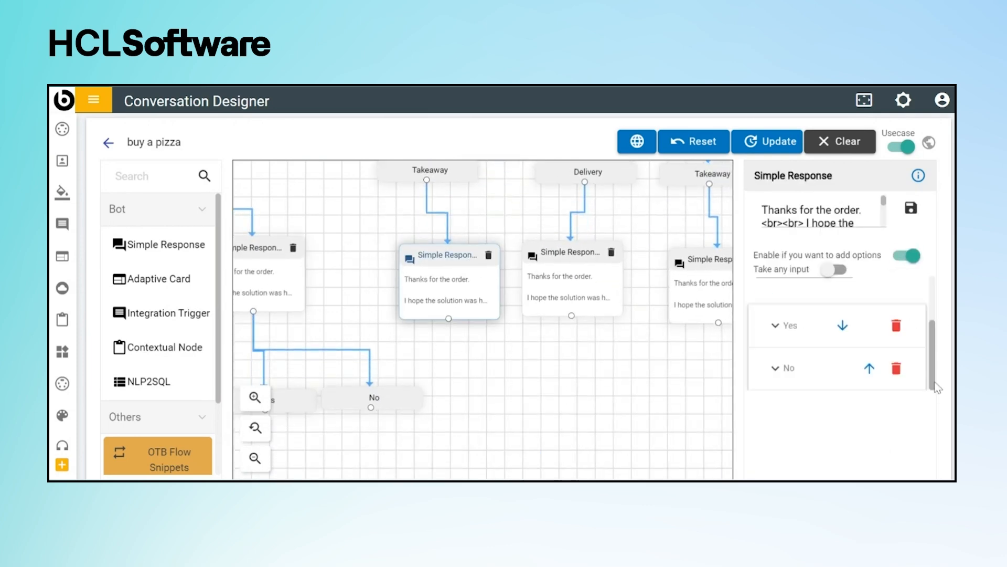
pyautogui.click(911, 208)
# - Place the Yes and No nodes below the Onion Takeaway response and shift the remaining response nodes to make room
pyautogui.moveTo(519, 394); pyautogui.dragTo(560, 360)
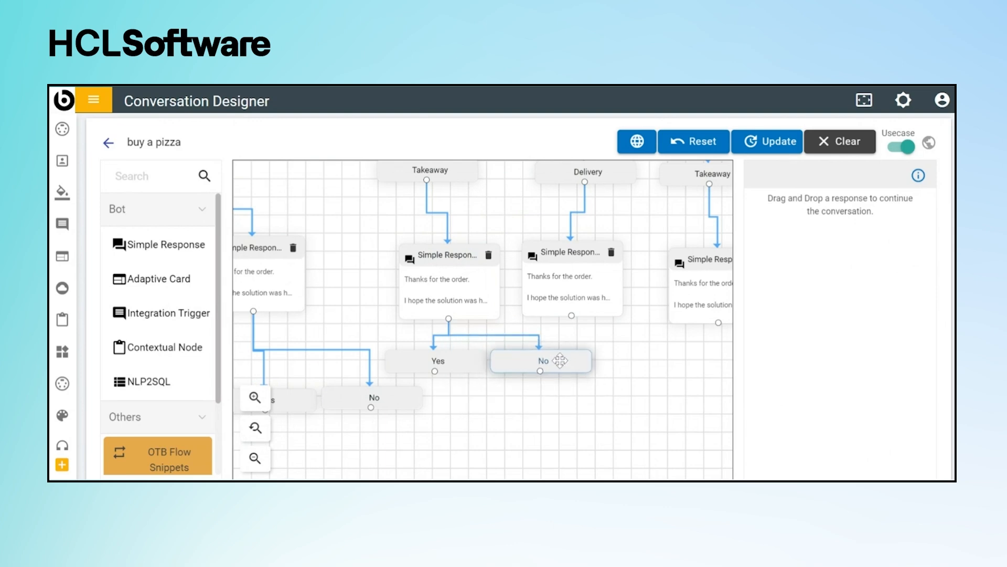
pyautogui.moveTo(670, 370); pyautogui.dragTo(416, 423)
pyautogui.moveTo(598, 339); pyautogui.dragTo(697, 334)
pyautogui.moveTo(487, 348); pyautogui.dragTo(589, 345)
pyautogui.moveTo(353, 338); pyautogui.dragTo(464, 281)
# - Enable options on the Onion Delivery response with saved entities "Yes" and "No", and place both nodes below it
pyautogui.click(497, 274)
pyautogui.click(905, 256)
pyautogui.click(798, 333)
pyautogui.write('Yes')
pyautogui.click(917, 324)
pyautogui.click(797, 332)
pyautogui.write('No')
pyautogui.click(917, 324)
pyautogui.click(912, 208)
pyautogui.moveTo(551, 331); pyautogui.dragTo(526, 362)
pyautogui.moveTo(635, 327); pyautogui.dragTo(620, 359)
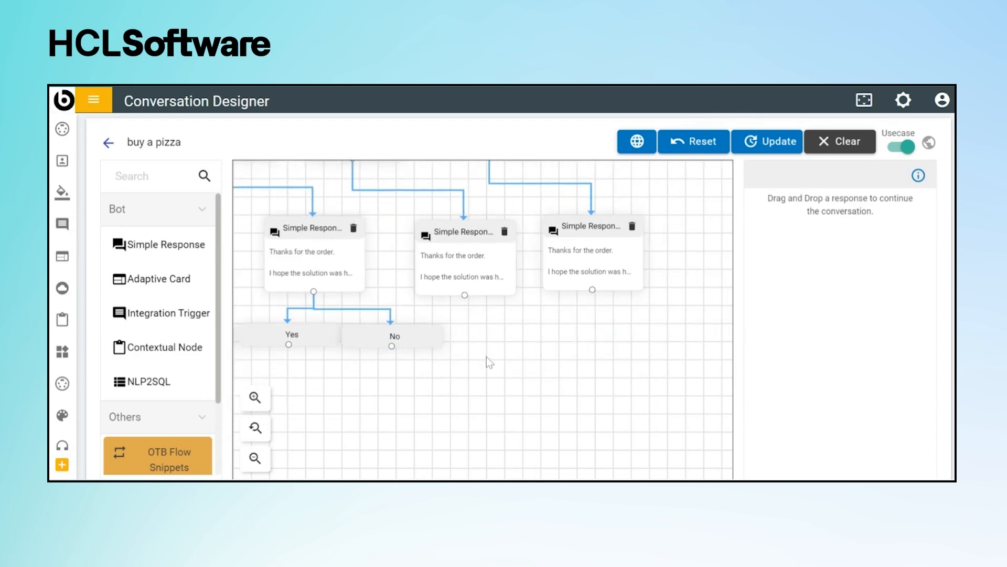
# - Enable options on the Tomatoes Takeaway response, add the entities "Yes" and "No", and save it
pyautogui.click(484, 247)
pyautogui.click(906, 255)
pyautogui.click(798, 332)
pyautogui.write('Yes')
pyautogui.click(917, 324)
pyautogui.write('No')
pyautogui.click(917, 324)
pyautogui.click(911, 207)
# - Move the Tomatoes Delivery response farther from the Tomatoes Takeaway response to make room for option nodes
pyautogui.moveTo(587, 240); pyautogui.dragTo(637, 239)
pyautogui.moveTo(537, 223); pyautogui.dragTo(379, 192)
pyautogui.moveTo(488, 208); pyautogui.dragTo(568, 213)
# - Enable options on the Tomatoes Delivery response with saved entities "Yes" and "No", and place both nodes below it
pyautogui.click(907, 256)
pyautogui.click(765, 296)
pyautogui.click(807, 332)
pyautogui.write('Yes')
pyautogui.click(916, 325)
pyautogui.click(804, 332)
pyautogui.write('No')
pyautogui.click(910, 324)
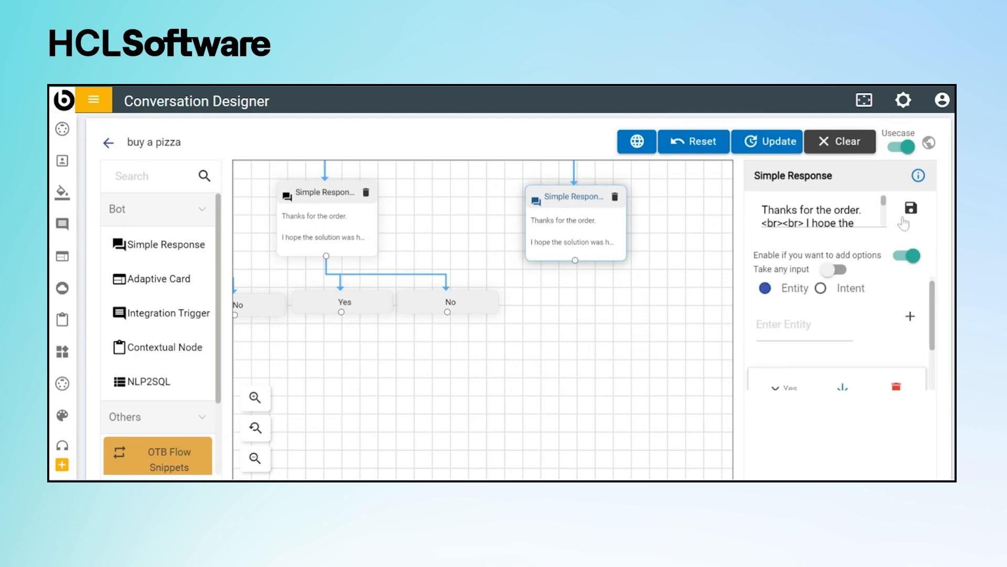
pyautogui.click(909, 212)
pyautogui.moveTo(568, 285); pyautogui.dragTo(551, 312)
pyautogui.moveTo(671, 273); pyautogui.dragTo(636, 299)
# - Add a Simple Response node below Yes under the Margherita Cheese Takeaway response and connect the two nodes
pyautogui.moveTo(470, 228); pyautogui.dragTo(681, 189)
pyautogui.moveTo(446, 204); pyautogui.dragTo(699, 235)
pyautogui.moveTo(498, 224); pyautogui.dragTo(685, 181)
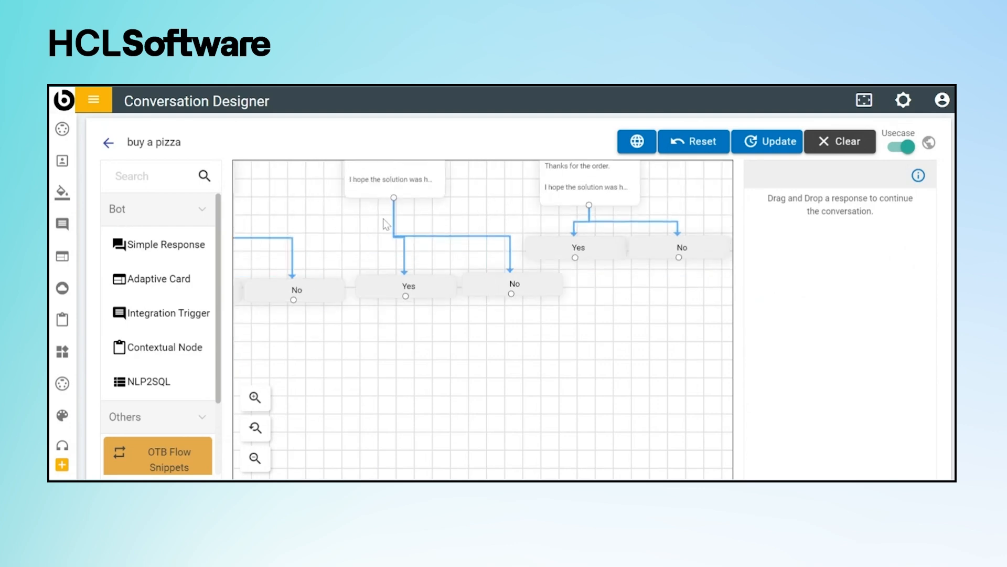
pyautogui.moveTo(324, 220); pyautogui.dragTo(542, 222)
pyautogui.moveTo(266, 334); pyautogui.dragTo(543, 299)
pyautogui.moveTo(367, 361); pyautogui.dragTo(402, 348)
pyautogui.moveTo(160, 250); pyautogui.dragTo(286, 328)
pyautogui.moveTo(349, 265); pyautogui.dragTo(313, 310)
# - Enter "Thanks for your feedback." as the new node's response, select the whole text, and save the response
pyautogui.click(314, 328)
pyautogui.click(800, 210)
pyautogui.write('Thanks for your feedbac')
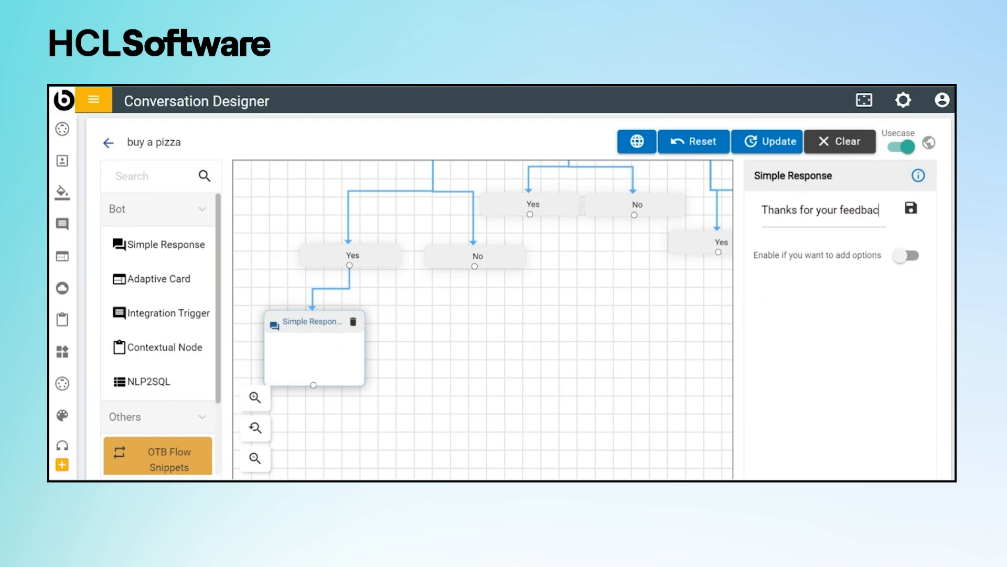
pyautogui.write('.')
pyautogui.hotkey('ctrl', 'a')
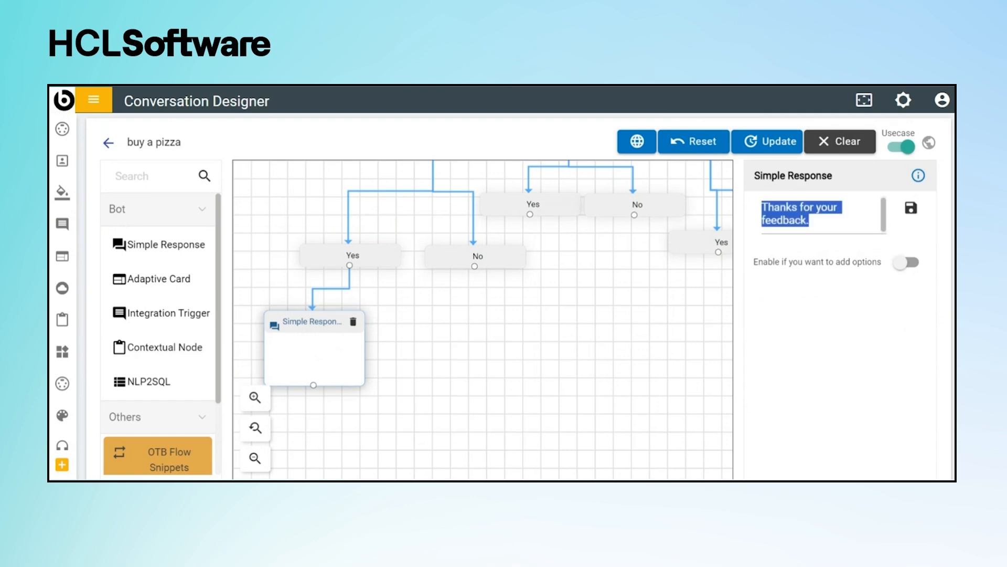
pyautogui.click(909, 209)
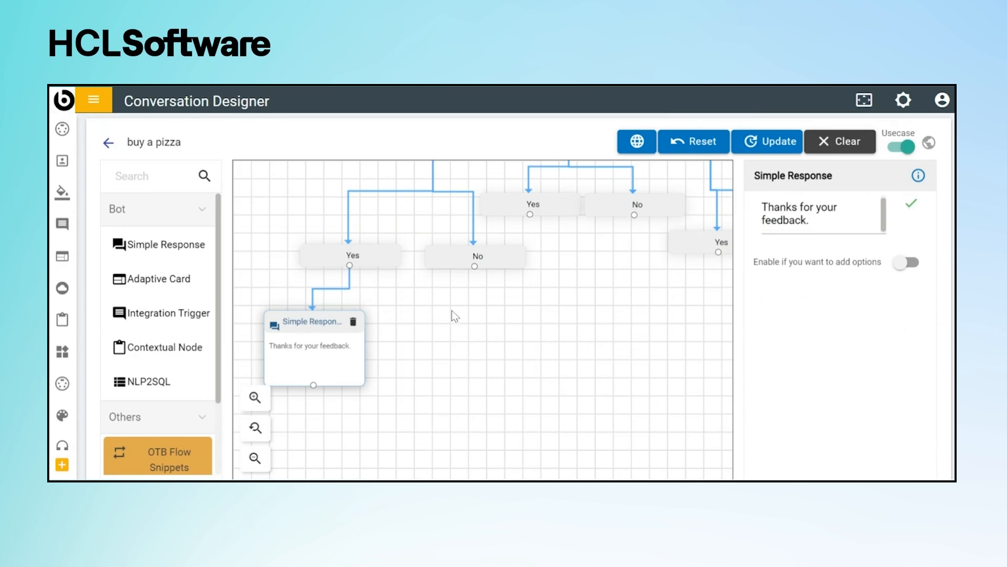
# - Move No closer to Yes under the Margherita Cheese Takeaway response and connect a new Jump To Conversation node below No
pyautogui.moveTo(463, 268); pyautogui.dragTo(437, 261)
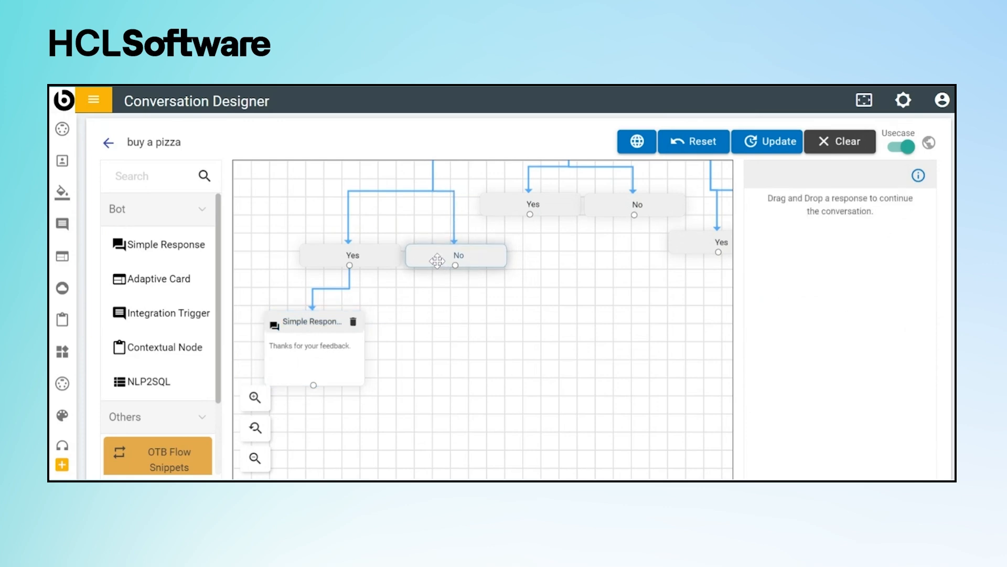
pyautogui.moveTo(430, 321); pyautogui.dragTo(420, 291)
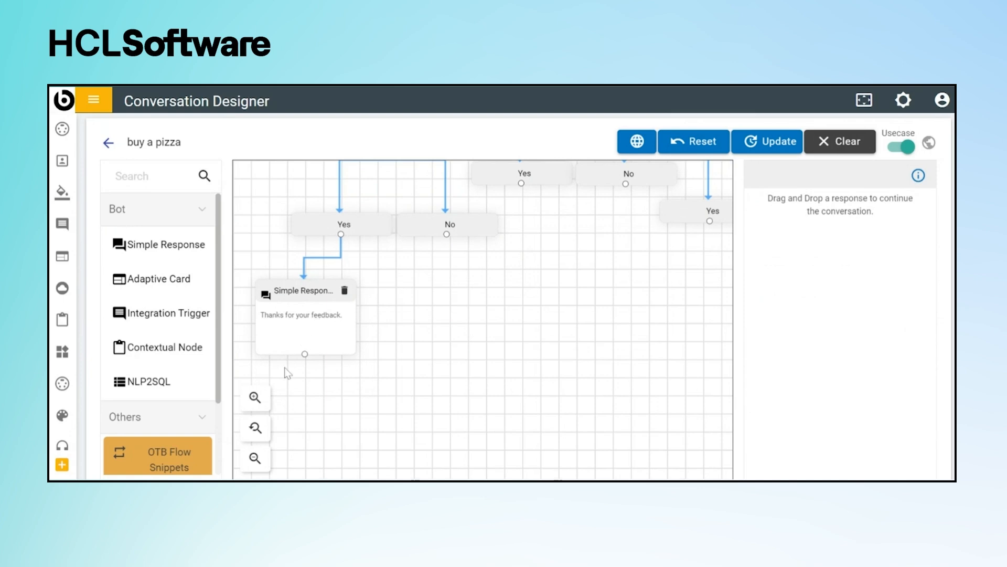
pyautogui.scroll(-1, 222, 366)
pyautogui.moveTo(221, 363); pyautogui.dragTo(219, 454)
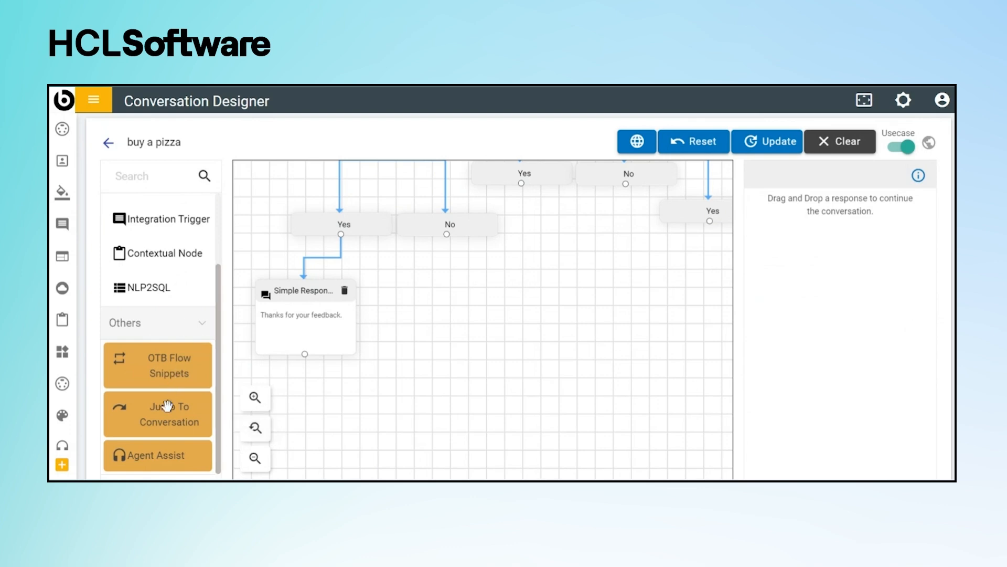
pyautogui.moveTo(178, 415); pyautogui.dragTo(439, 322)
pyautogui.moveTo(446, 234)
pyautogui.mouseDown()
pyautogui.moveTo(449, 281)
pyautogui.moveTo(413, 313)
pyautogui.mouseUp()
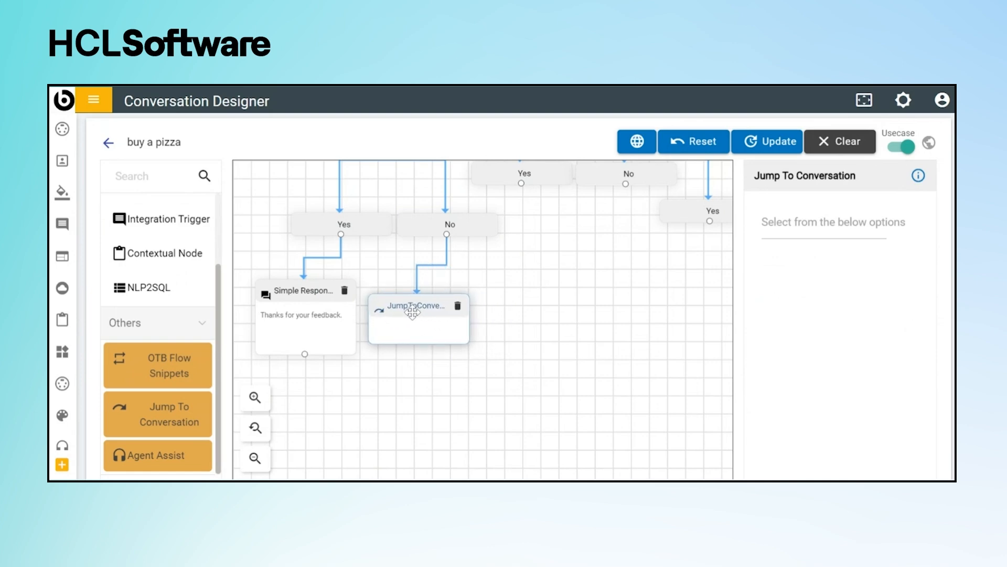
# - Set the new jump node's target conversation to "chat with live agent" and save it
pyautogui.write('chat')
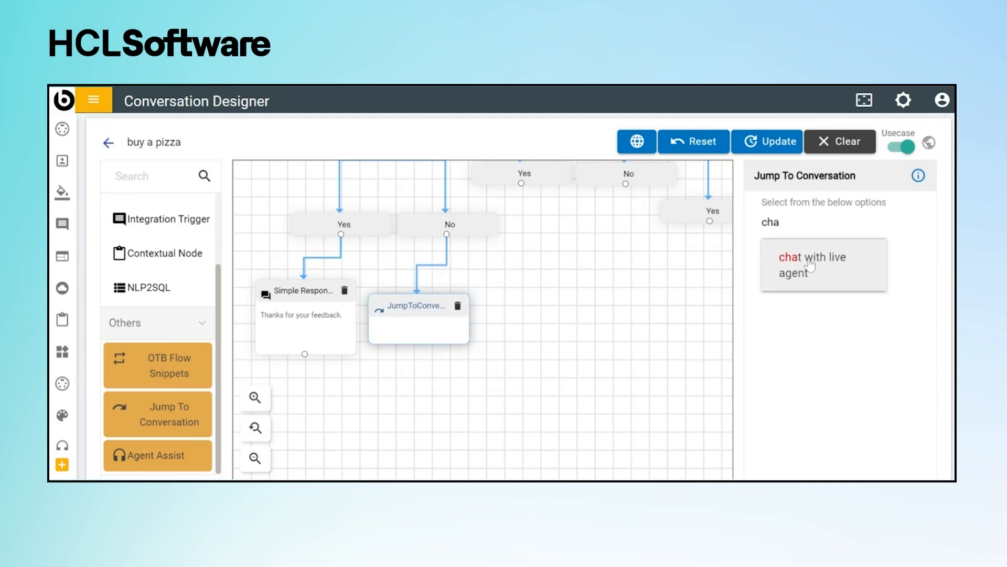
pyautogui.click(808, 262)
pyautogui.click(911, 219)
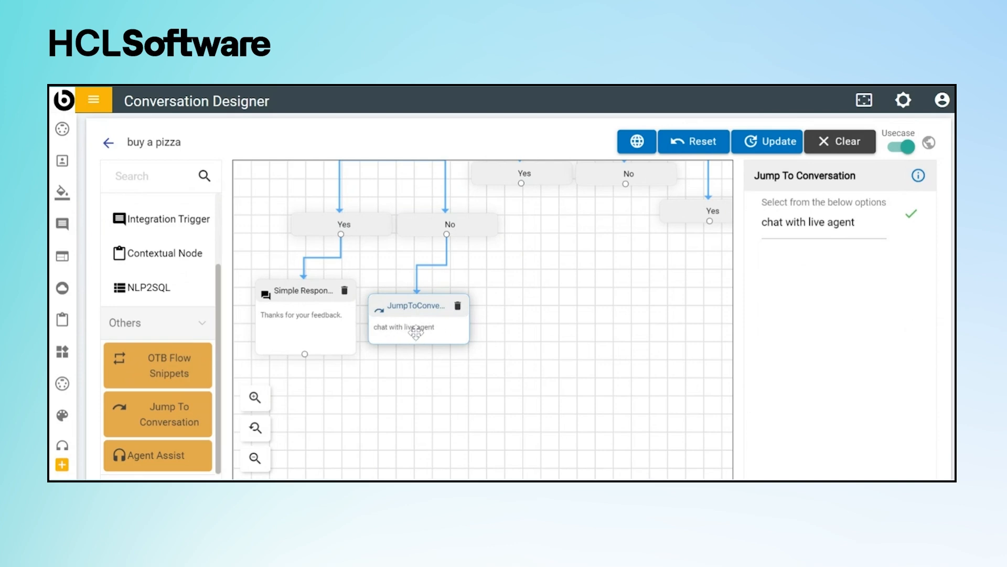
# - Connect a new Simple Response node below the second thank-you response's Yes option and save its text as "Thanks for your feedback."
pyautogui.moveTo(589, 308); pyautogui.dragTo(461, 346)
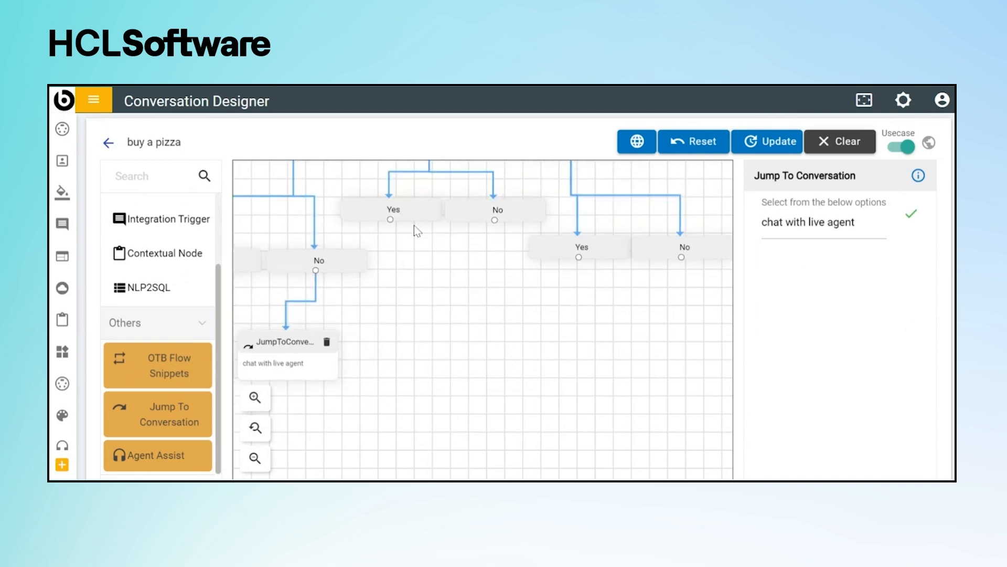
pyautogui.scroll(3, 186, 230)
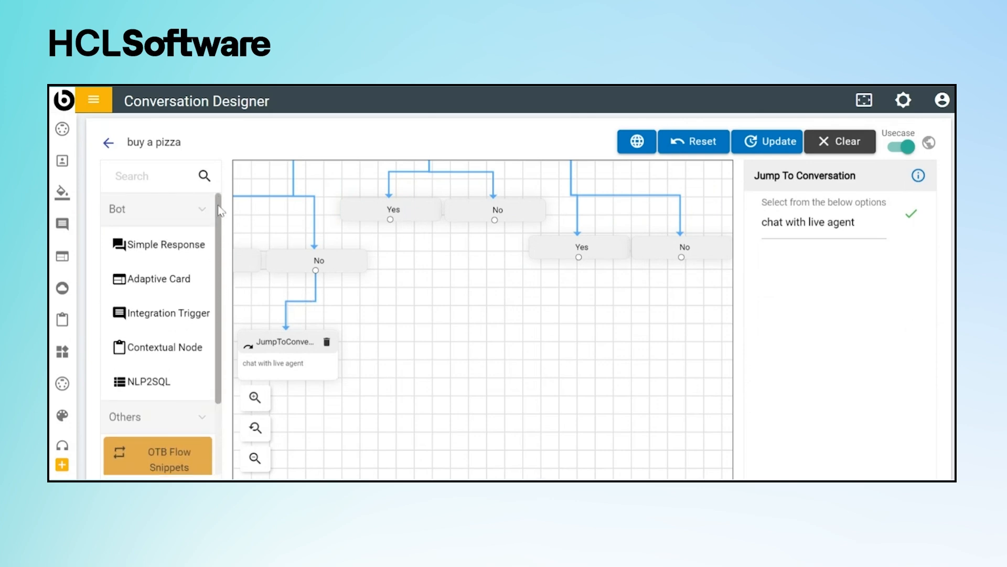
pyautogui.moveTo(164, 245); pyautogui.dragTo(395, 289)
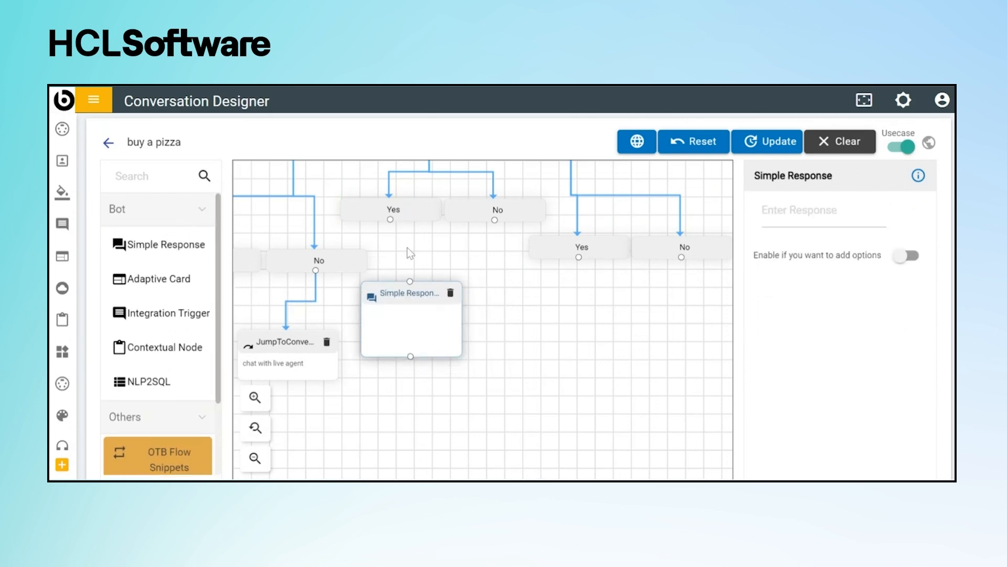
pyautogui.moveTo(390, 219); pyautogui.dragTo(409, 281)
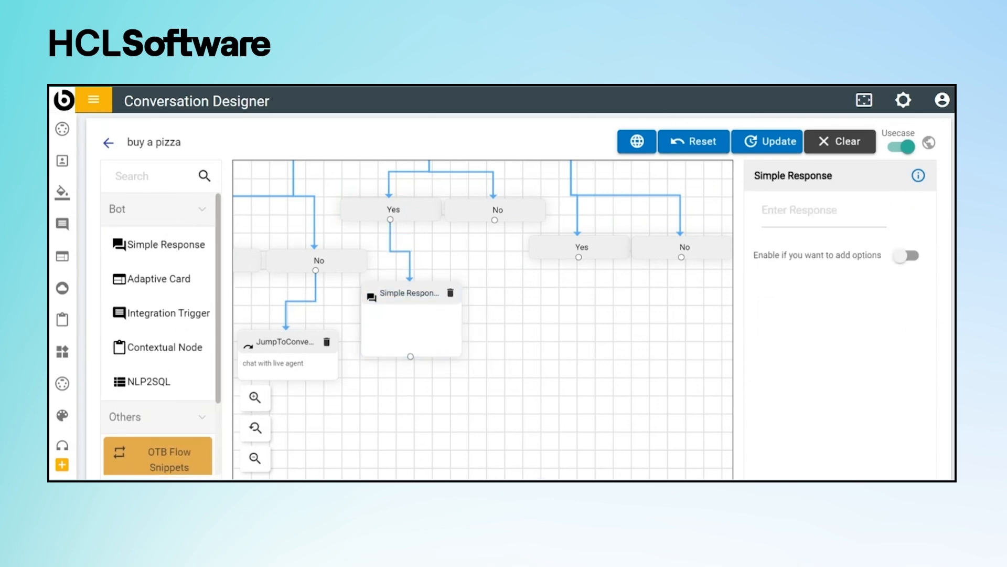
pyautogui.click(412, 308)
pyautogui.click(824, 211)
pyautogui.write('Thanks for your feedback.')
pyautogui.click(915, 211)
# - Connect a new Jump To Conversation node below the second thank-you response's No option and save its target as "chat with live agent"
pyautogui.moveTo(546, 357); pyautogui.dragTo(453, 355)
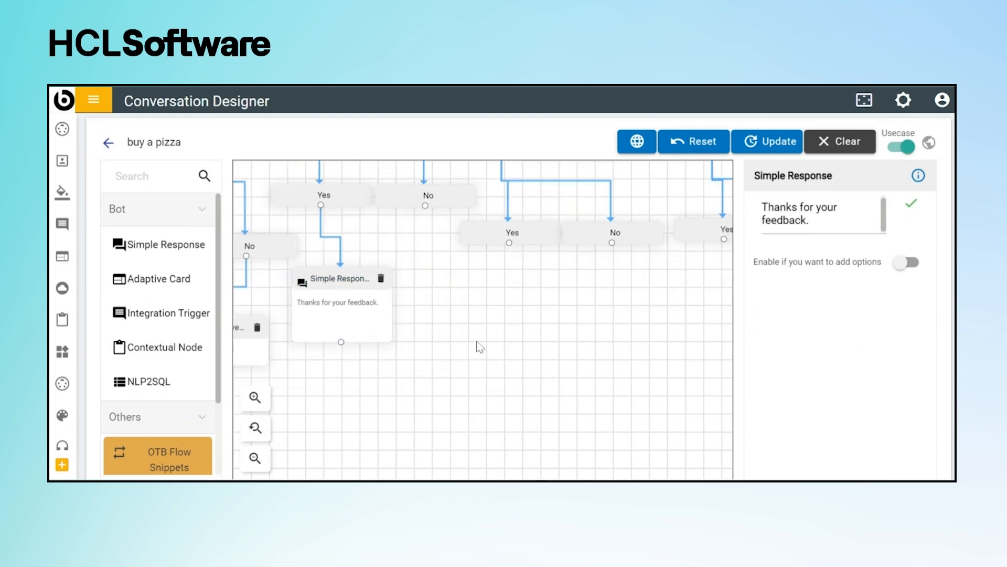
pyautogui.scroll(-3, 158, 367)
pyautogui.moveTo(175, 412); pyautogui.dragTo(420, 383)
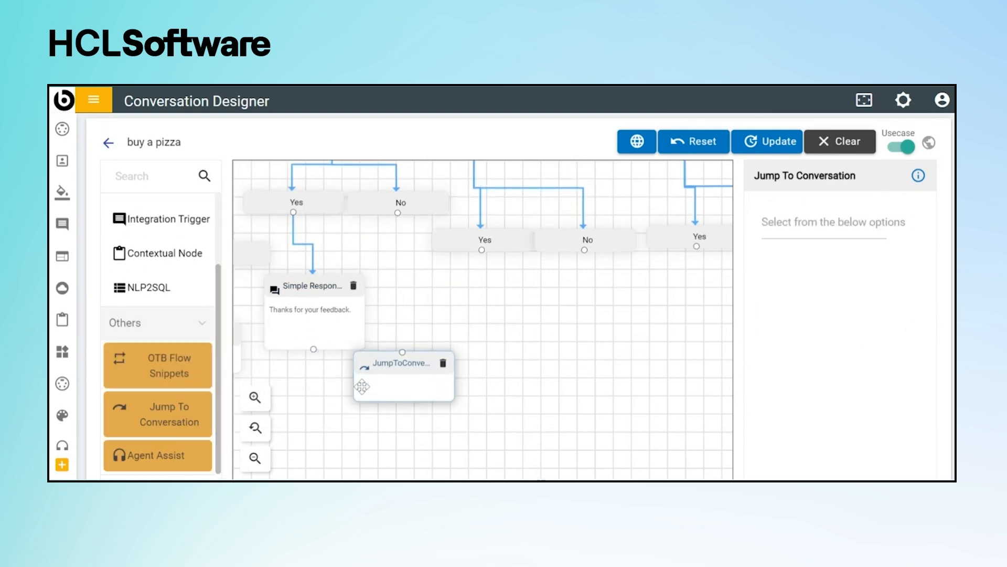
pyautogui.moveTo(398, 212); pyautogui.dragTo(401, 352)
pyautogui.click(824, 221)
pyautogui.write('chat')
pyautogui.click(802, 265)
pyautogui.click(911, 218)
# - Connect a new Jump To Conversation node below the third thank-you response's No option and save its target as "chat with live agent"
pyautogui.moveTo(555, 355); pyautogui.dragTo(421, 345)
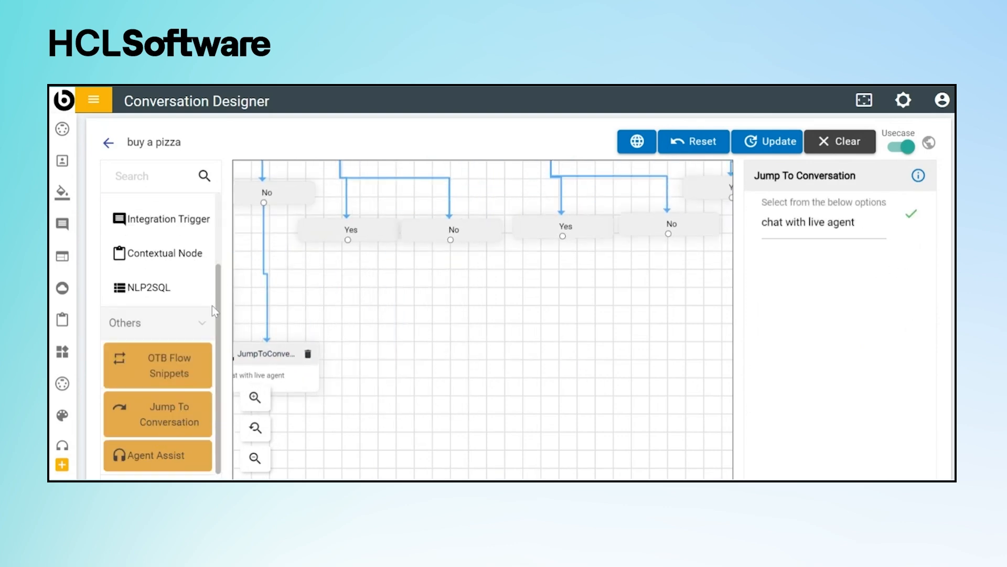
pyautogui.scroll(2, 165, 270)
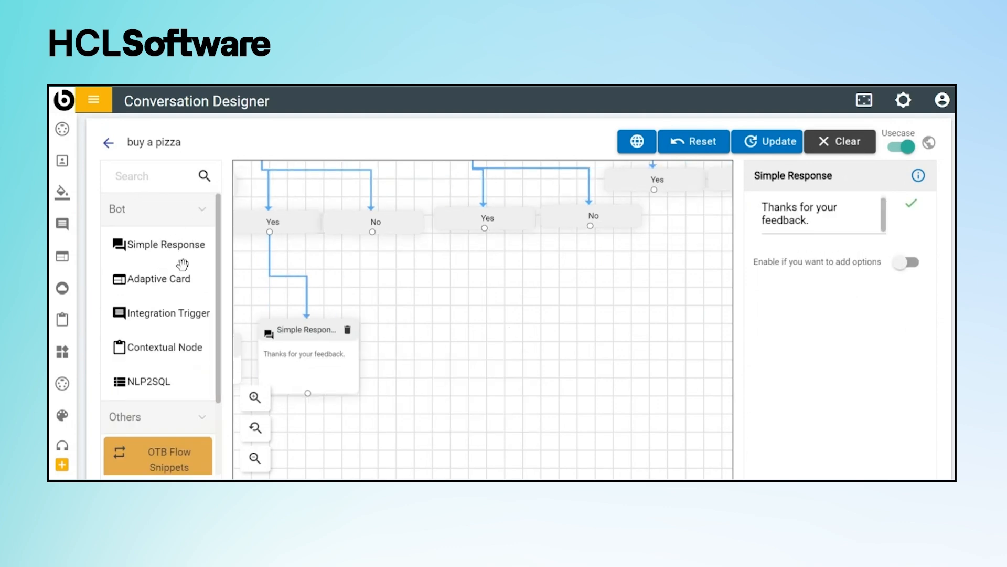
pyautogui.scroll(-4, 157, 315)
pyautogui.moveTo(158, 414); pyautogui.dragTo(390, 351)
pyautogui.moveTo(373, 231); pyautogui.dragTo(427, 338)
pyautogui.click(824, 222)
pyautogui.write('chat')
pyautogui.click(802, 265)
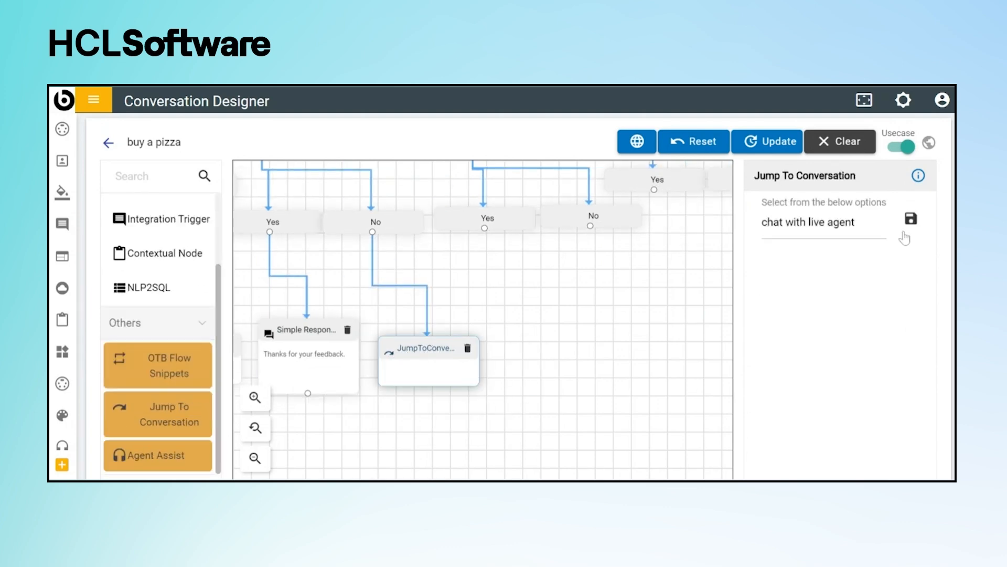
pyautogui.click(911, 218)
# - Connect a new Simple Response node below the fourth thank-you response's Yes option and save its text as "Thanks for your feedback."
pyautogui.moveTo(592, 315); pyautogui.dragTo(442, 377)
pyautogui.scroll(2, 173, 262)
pyautogui.moveTo(166, 244); pyautogui.dragTo(399, 382)
pyautogui.moveTo(335, 290); pyautogui.dragTo(403, 370)
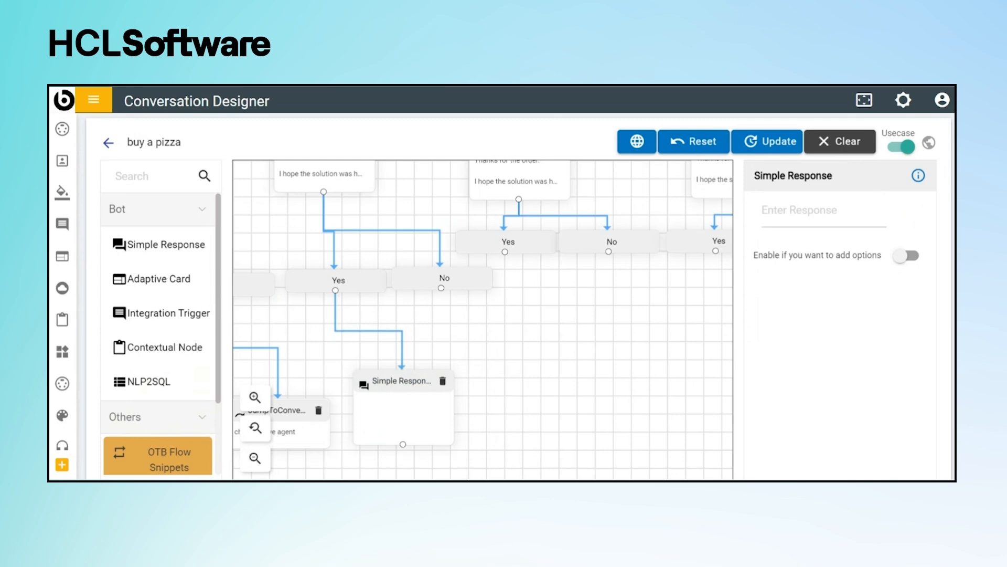
pyautogui.click(824, 210)
pyautogui.write('Thanks for your feedback.')
pyautogui.click(911, 210)
# - Connect a new Jump To Conversation node below the fourth thank-you response's No option and save its target as "chat with live agent"
pyautogui.moveTo(593, 341); pyautogui.dragTo(484, 317)
pyautogui.scroll(-2, 210, 377)
pyautogui.moveTo(202, 401); pyautogui.dragTo(401, 382)
pyautogui.moveTo(333, 264); pyautogui.dragTo(400, 363)
pyautogui.click(408, 383)
pyautogui.click(824, 222)
pyautogui.write('chat')
pyautogui.click(839, 255)
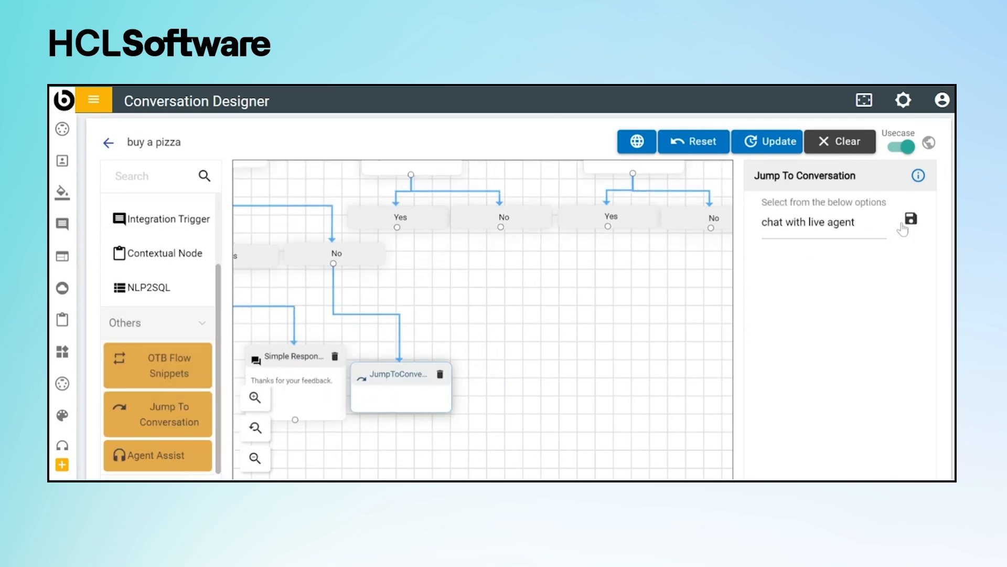
pyautogui.click(912, 218)
# - Connect a new Simple Response node below the fifth thank-you response's Yes option and save its text as "Thanks for your feedback."
pyautogui.moveTo(632, 354); pyautogui.dragTo(549, 435)
pyautogui.scroll(2, 194, 226)
pyautogui.moveTo(182, 242); pyautogui.dragTo(403, 367)
pyautogui.moveTo(443, 378); pyautogui.dragTo(377, 365)
pyautogui.moveTo(313, 308); pyautogui.dragTo(381, 349)
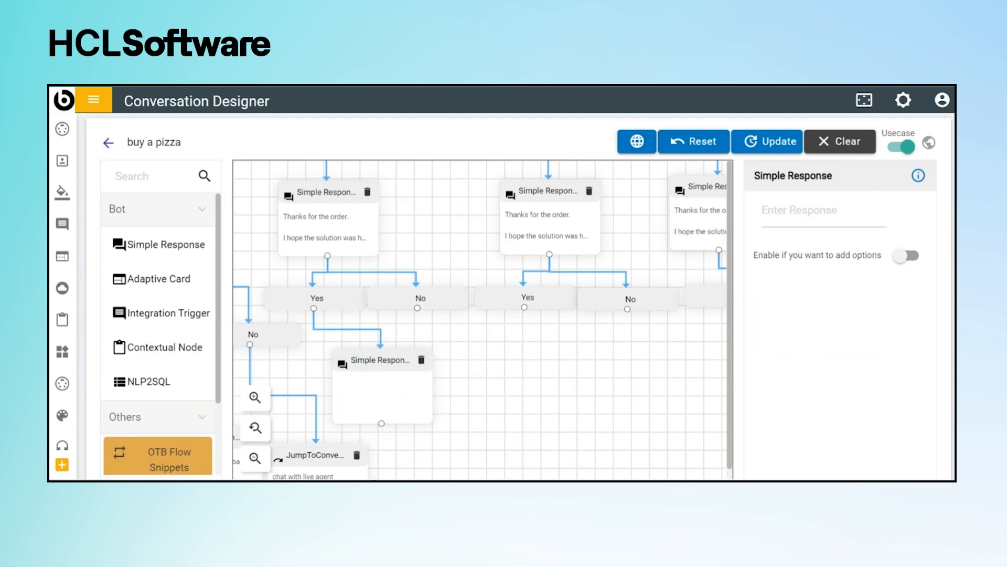
pyautogui.click(383, 367)
pyautogui.click(823, 210)
pyautogui.write('Thanks for your feedback.')
pyautogui.click(911, 208)
# - Connect a new Jump To Conversation node below the fifth thank-you response's No option and save its target as "chat with live agent"
pyautogui.moveTo(534, 354); pyautogui.dragTo(422, 312)
pyautogui.scroll(-2, 180, 451)
pyautogui.moveTo(173, 412); pyautogui.dragTo(338, 374)
pyautogui.moveTo(306, 267); pyautogui.dragTo(376, 360)
pyautogui.click(385, 403)
pyautogui.click(824, 222)
pyautogui.write('chat')
pyautogui.click(834, 258)
pyautogui.click(808, 261)
pyautogui.click(912, 216)
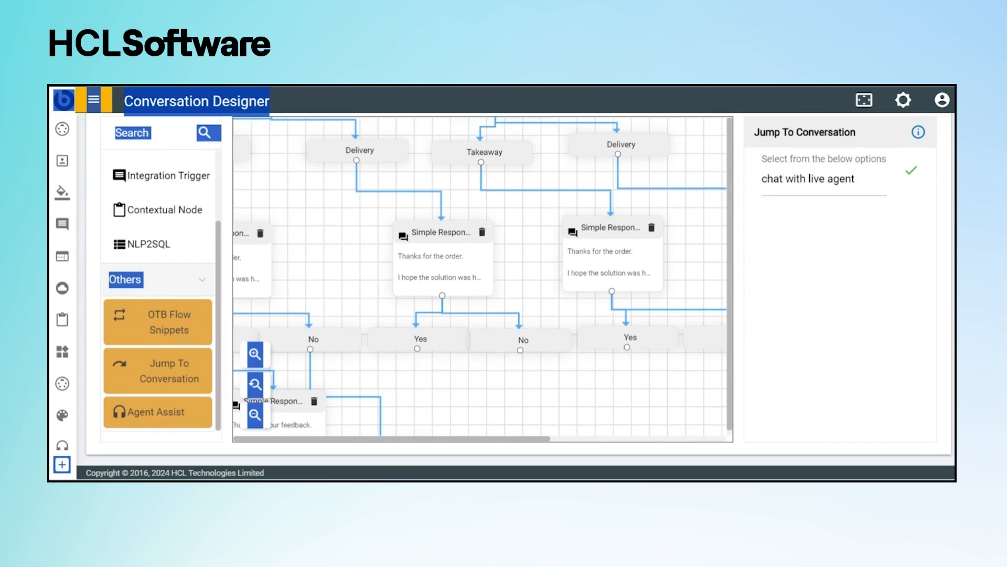
# - Connect a new Simple Response node below the sixth thank-you response's Yes option and save its text as "Thanks for your feedback."
pyautogui.moveTo(519, 352); pyautogui.dragTo(490, 336)
pyautogui.moveTo(325, 315); pyautogui.dragTo(297, 319)
pyautogui.moveTo(426, 360); pyautogui.dragTo(471, 379)
pyautogui.moveTo(218, 262); pyautogui.dragTo(218, 191)
pyautogui.moveTo(160, 201); pyautogui.dragTo(433, 335)
pyautogui.moveTo(395, 218); pyautogui.dragTo(442, 270)
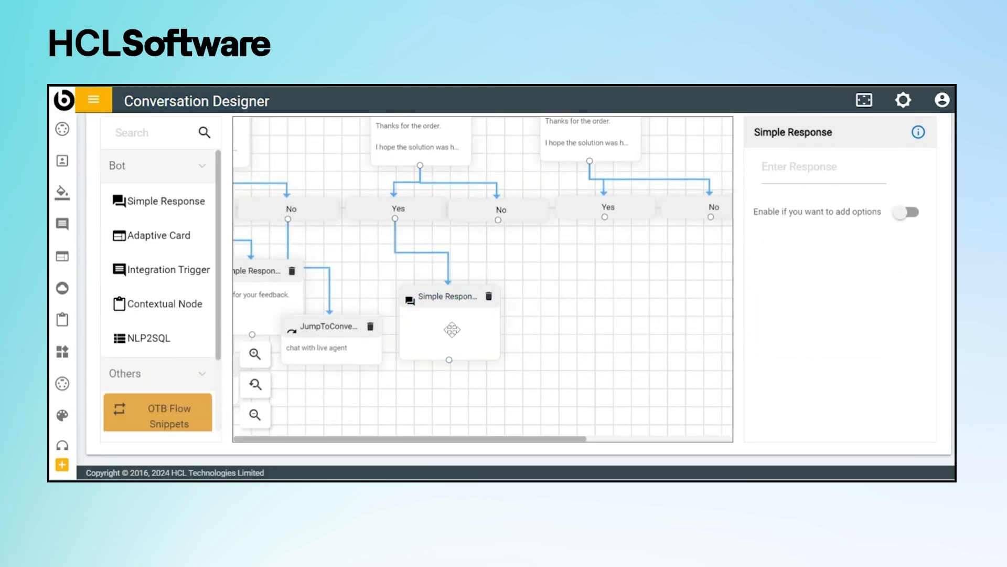
pyautogui.click(824, 166)
pyautogui.write('Thanks for your feedback.')
pyautogui.click(911, 165)
# - Connect a new Jump To Conversation node below the sixth thank-you response's No option and save its target as "chat with live agent"
pyautogui.moveTo(637, 330); pyautogui.dragTo(498, 330)
pyautogui.scroll(-2, 158, 288)
pyautogui.moveTo(158, 370); pyautogui.dragTo(429, 336)
pyautogui.moveTo(353, 215); pyautogui.dragTo(428, 314)
pyautogui.click(824, 179)
pyautogui.write('ch')
pyautogui.click(810, 220)
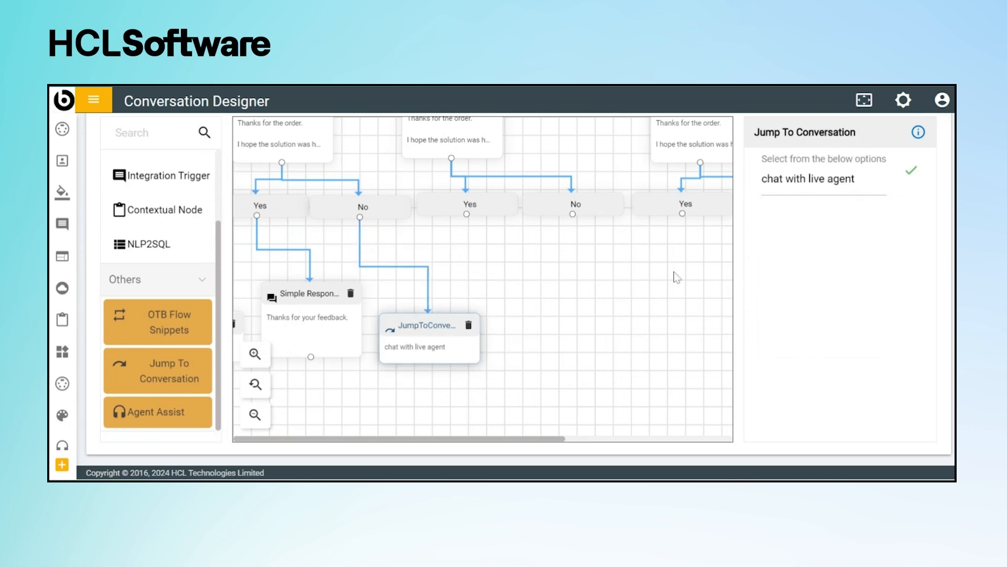
# - Connect a new Simple Response node below the seventh thank-you response's Yes option and save its text as "Thanks for your feedback."
pyautogui.moveTo(677, 278); pyautogui.dragTo(543, 290)
pyautogui.scroll(2, 158, 288)
pyautogui.moveTo(158, 201); pyautogui.dragTo(379, 316)
pyautogui.moveTo(333, 227); pyautogui.dragTo(395, 309)
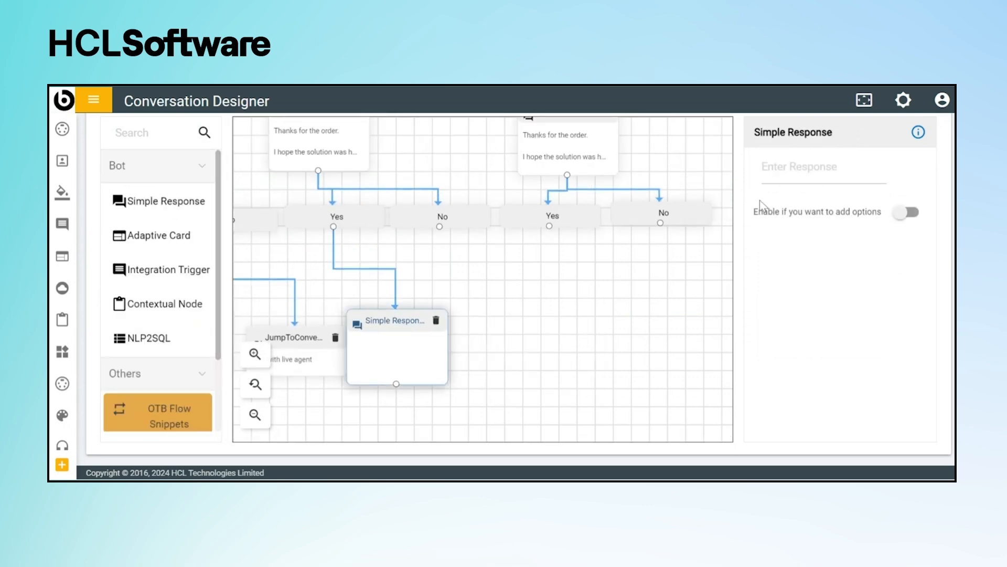
pyautogui.click(824, 166)
pyautogui.write('Thanks for your feedback.')
pyautogui.click(911, 165)
# - Connect a new Jump To Conversation node below the seventh thank-you response's No option and save its target as "chat with live agent"
pyautogui.moveTo(481, 373); pyautogui.dragTo(338, 399)
pyautogui.scroll(-2, 157, 289)
pyautogui.moveTo(158, 370); pyautogui.dragTo(363, 382)
pyautogui.moveTo(297, 252); pyautogui.dragTo(376, 357)
pyautogui.click(824, 178)
pyautogui.write('ch')
pyautogui.click(810, 220)
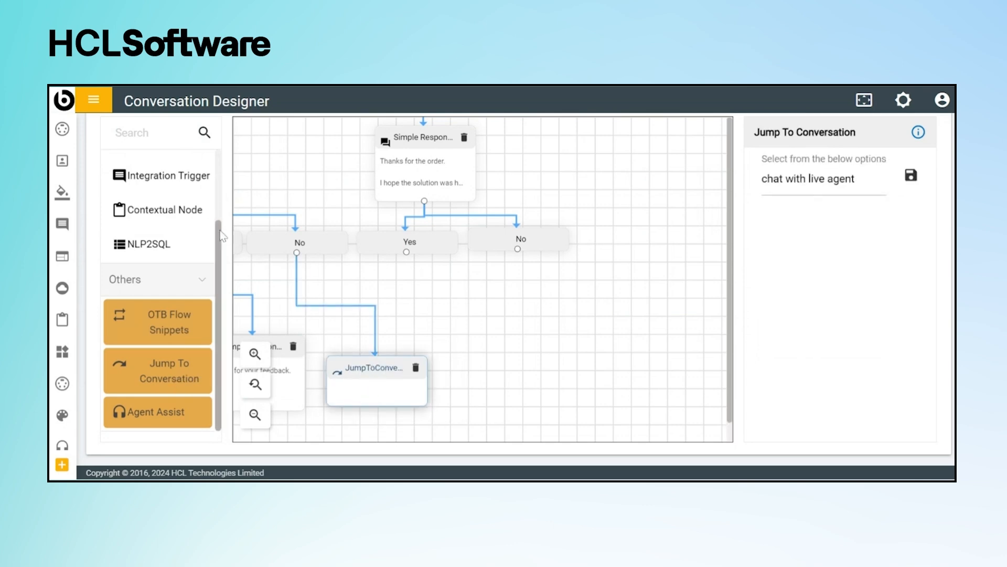
pyautogui.scroll(2, 220, 236)
pyautogui.click(571, 394)
pyautogui.click(911, 175)
# - Connect a new Simple Response node below the last thank-you response's Yes option and save its text as "Thanks for your feedback."
pyautogui.moveTo(488, 320); pyautogui.dragTo(444, 313)
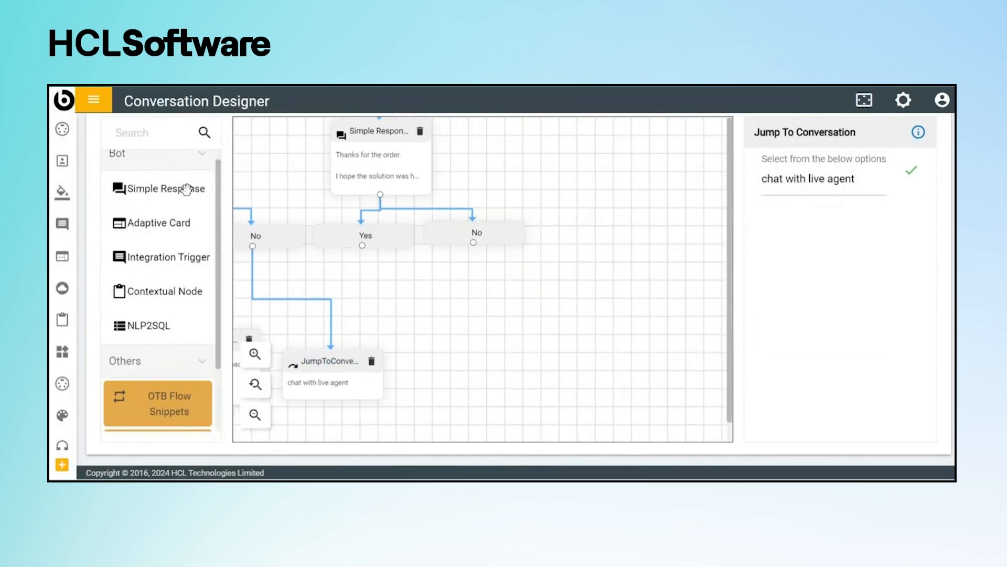
pyautogui.moveTo(186, 189); pyautogui.dragTo(423, 358)
pyautogui.moveTo(362, 247); pyautogui.dragTo(451, 341)
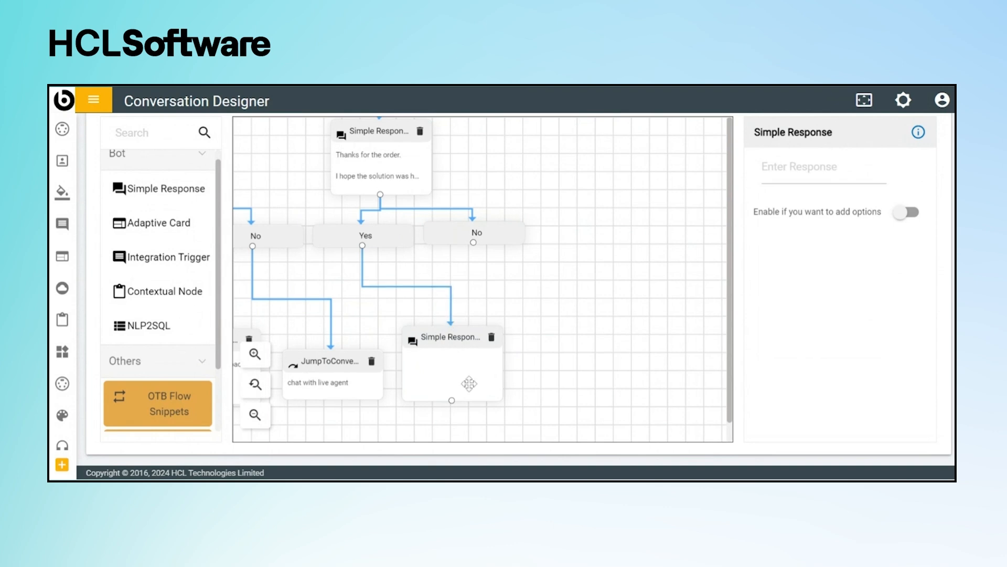
pyautogui.click(819, 168)
pyautogui.write('Thanks for your feedback.')
pyautogui.click(918, 169)
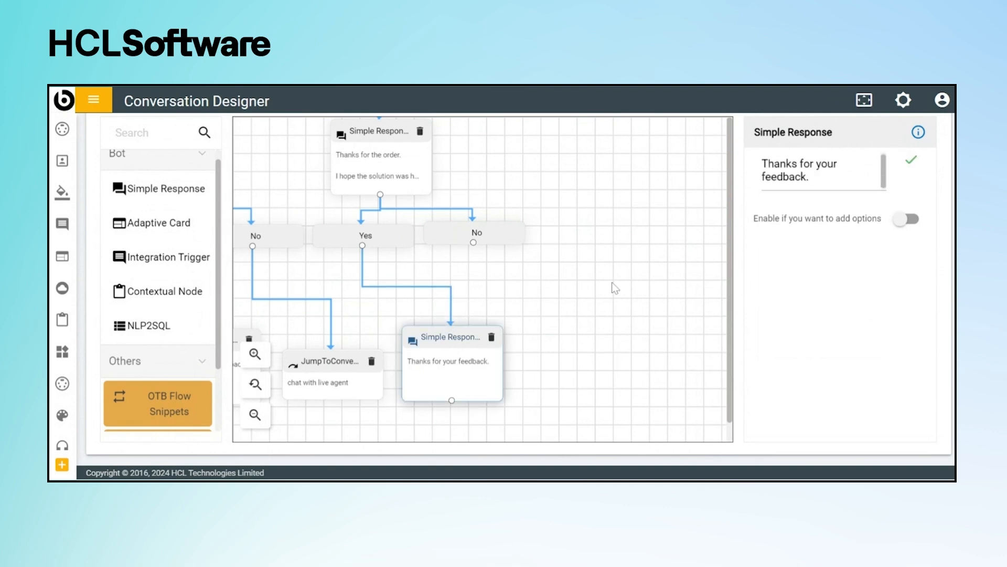
# - Connect a new Jump To Conversation node below the last thank-you response's No option and save its target as "chat with live agent"
pyautogui.moveTo(631, 271); pyautogui.dragTo(565, 308)
pyautogui.scroll(-3, 197, 393)
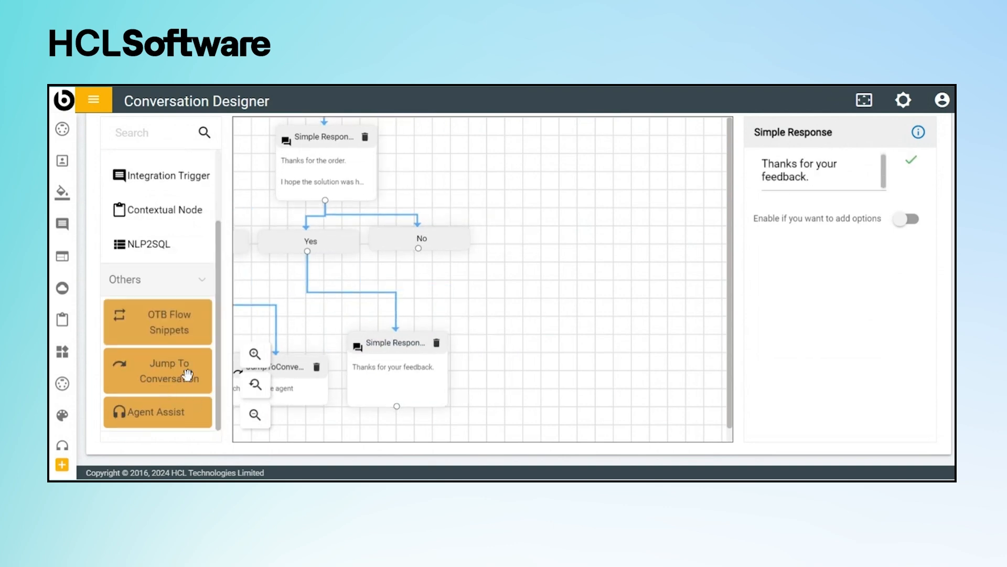
pyautogui.moveTo(187, 375); pyautogui.dragTo(603, 459)
pyautogui.moveTo(546, 396); pyautogui.dragTo(488, 333)
pyautogui.moveTo(418, 248); pyautogui.dragTo(528, 330)
pyautogui.click(535, 351)
pyautogui.click(819, 179)
pyautogui.write('cha')
pyautogui.click(811, 219)
pyautogui.click(913, 176)
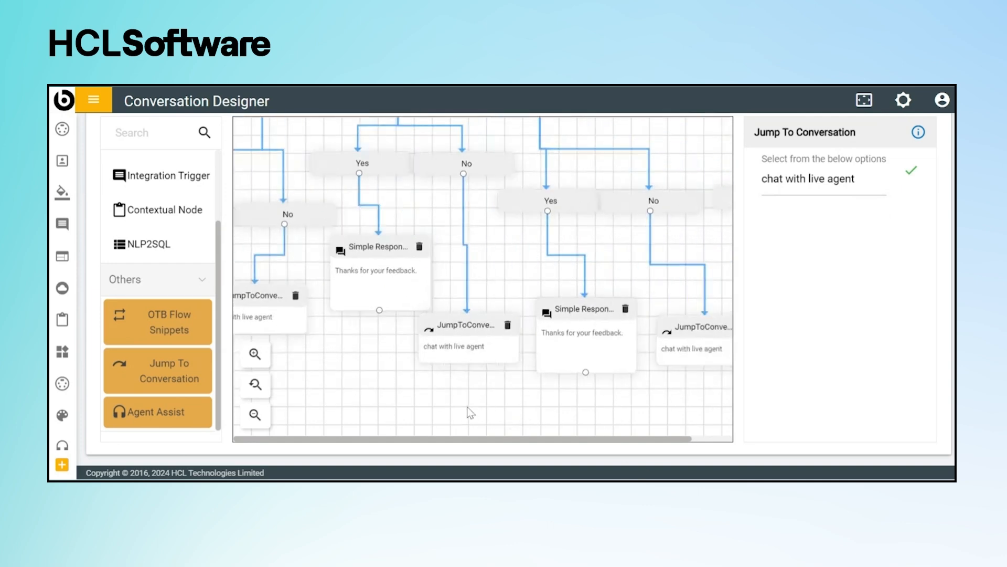
# - Update the "buy a pizza" conversation with the new nodes and return to the conversation list
pyautogui.scroll(1, 753, 151)
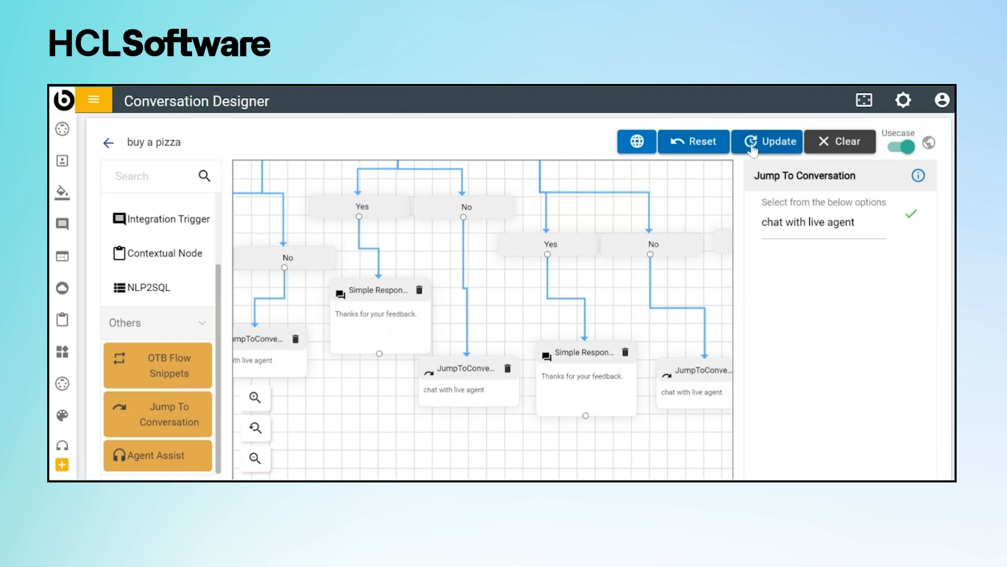
pyautogui.click(761, 152)
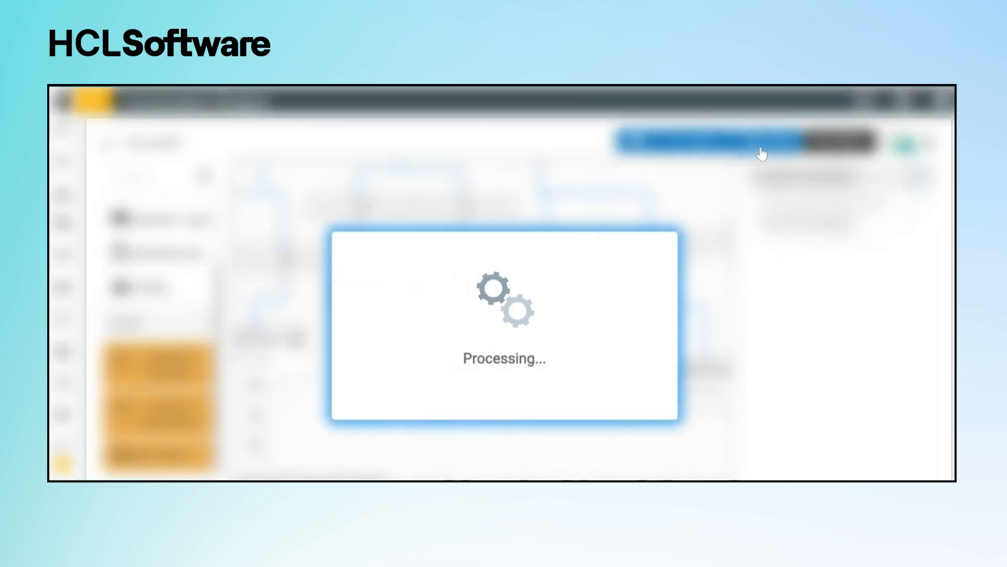
pyautogui.click(639, 383)
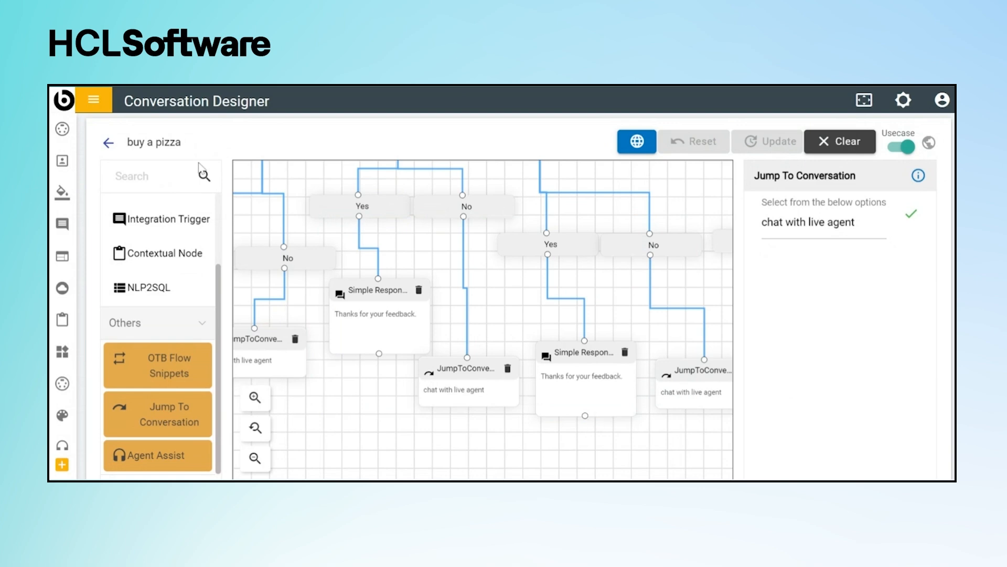
pyautogui.click(109, 143)
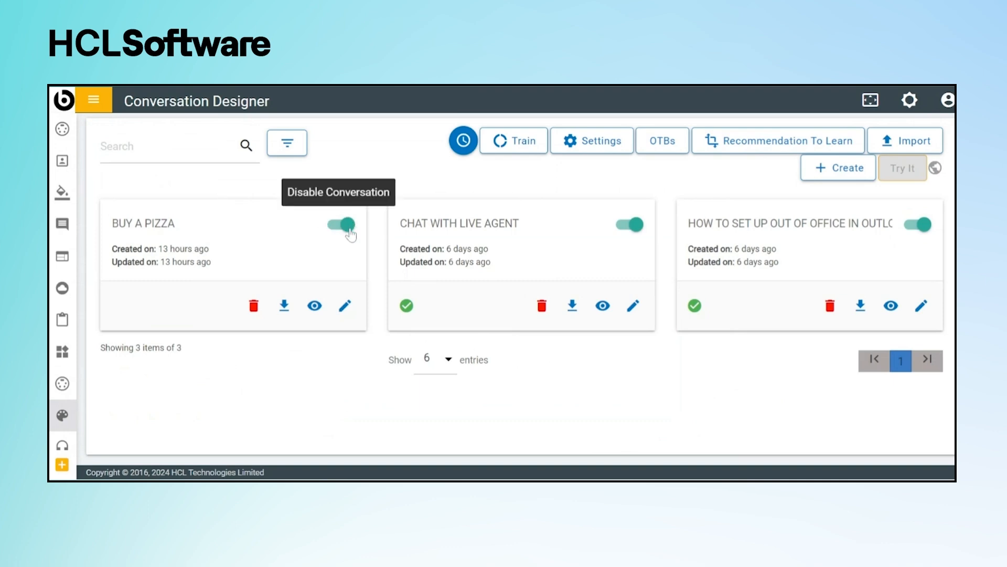
# - Train the active conversations under the suggested existing skill name and agree to update that skill
pyautogui.click(515, 141)
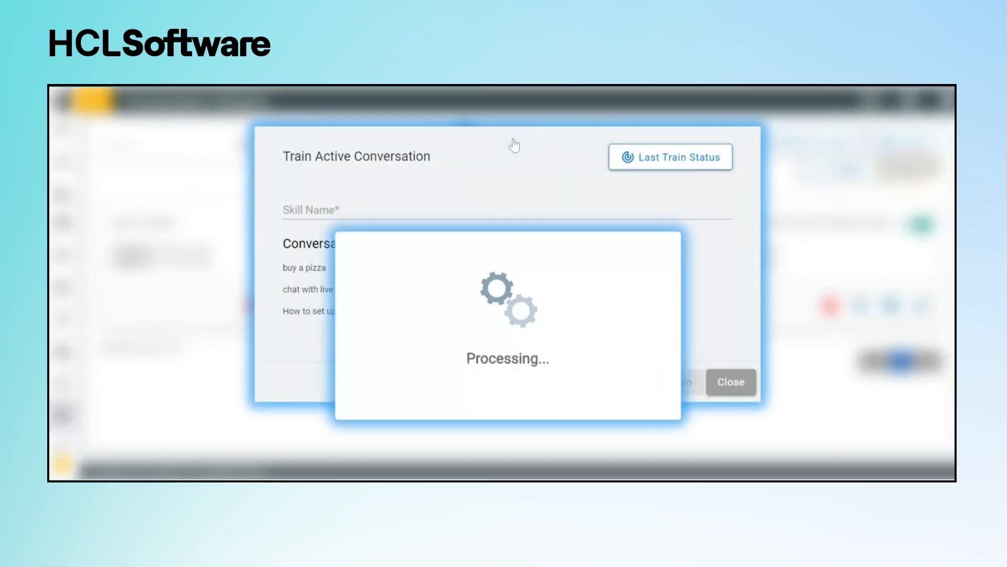
pyautogui.click(353, 212)
pyautogui.write('t')
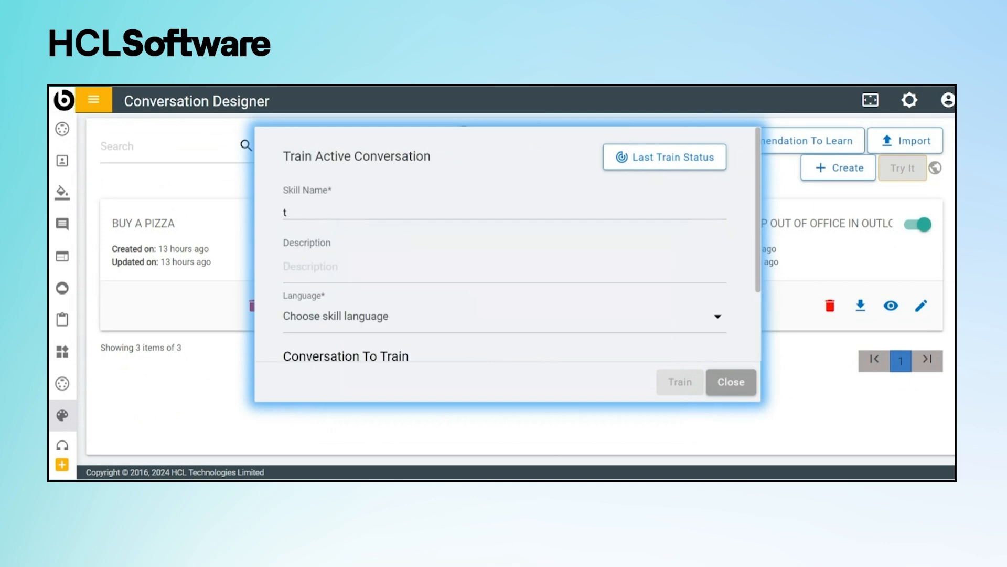
pyautogui.write('8')
pyautogui.click(369, 241)
pyautogui.click(691, 391)
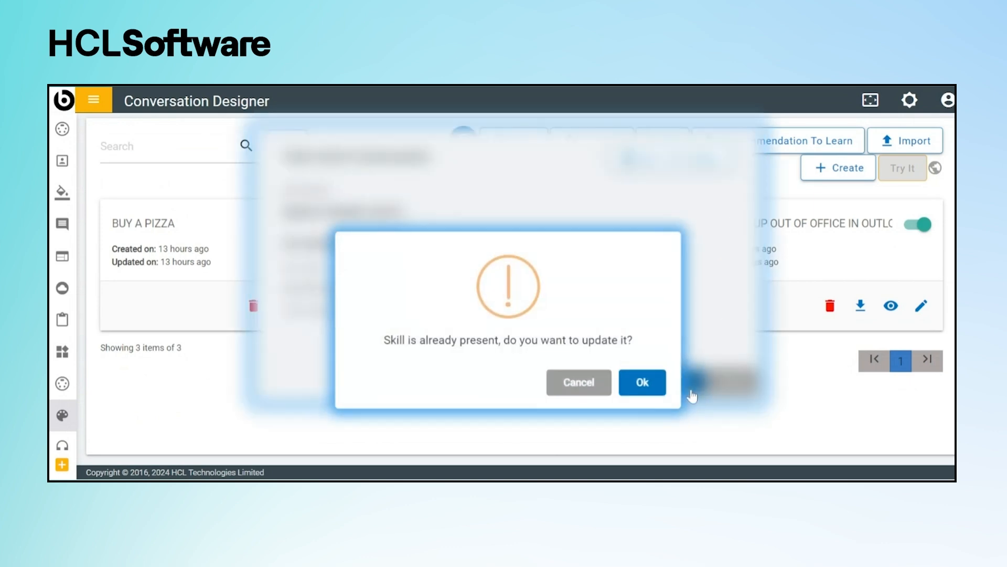
pyautogui.click(657, 390)
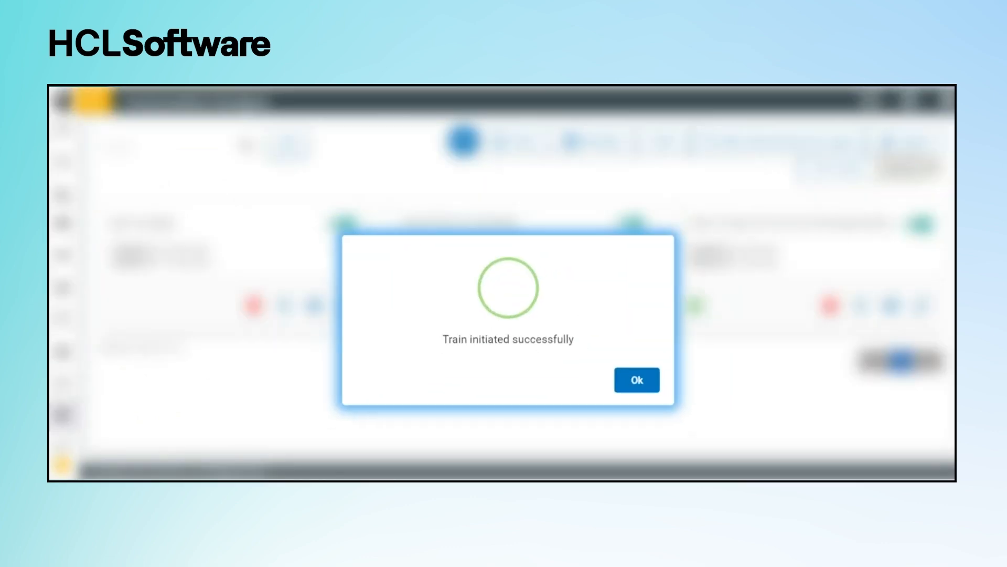
pyautogui.click(639, 394)
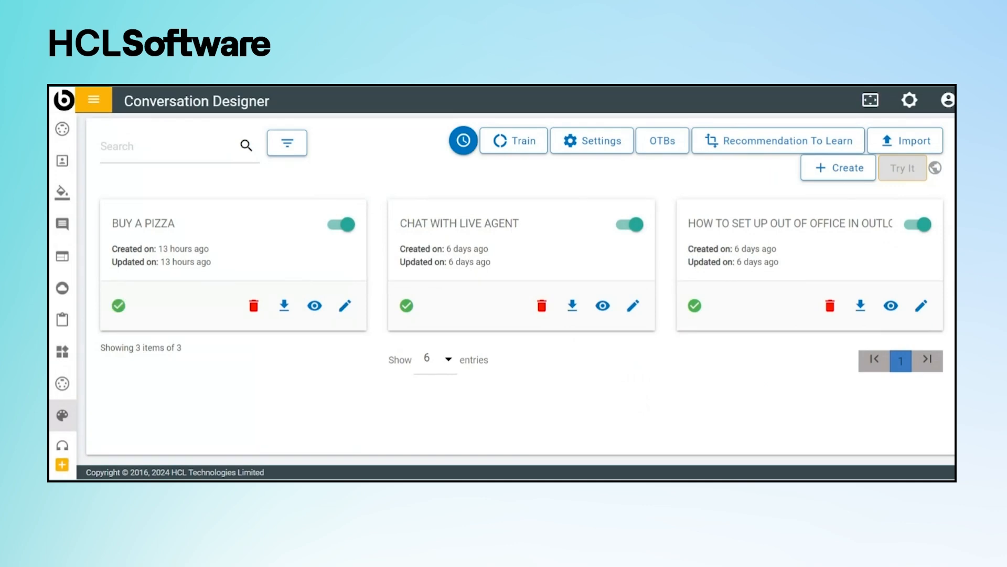